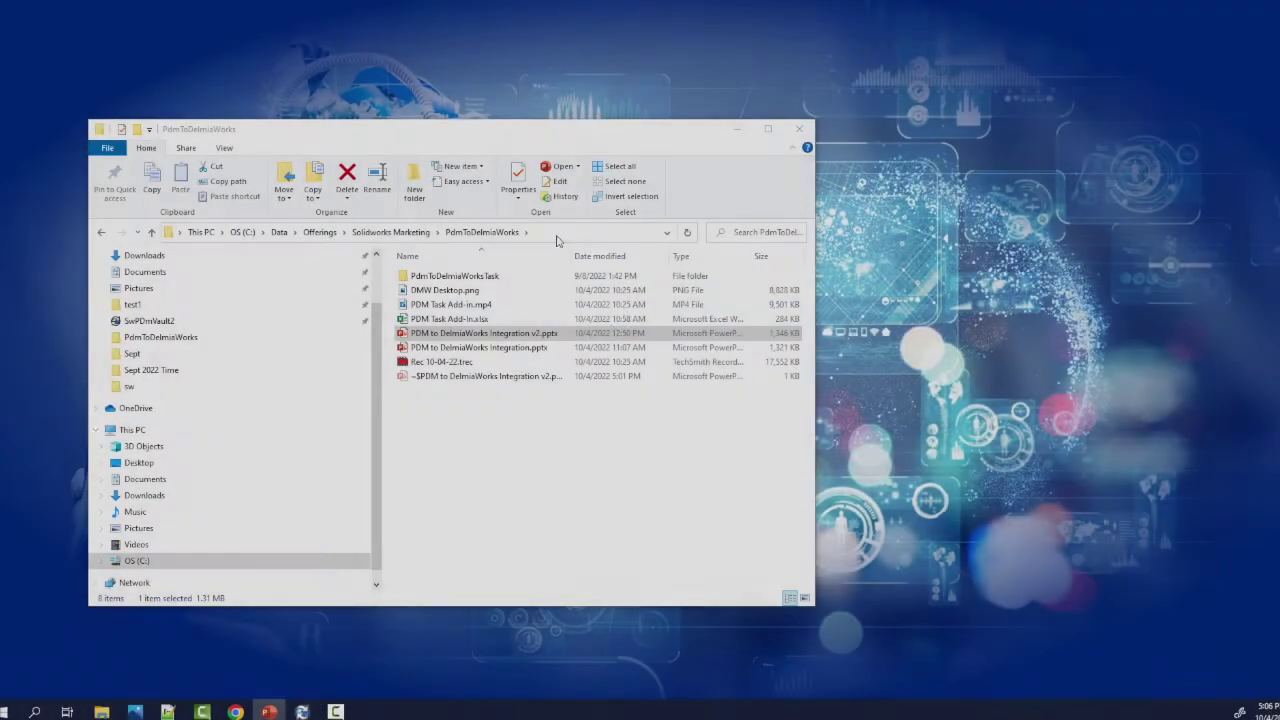
Step: Maximize PDM Administration and expand Add-ins to show the PdmToDelmiaWorksTask add-in
left_click(302, 711)
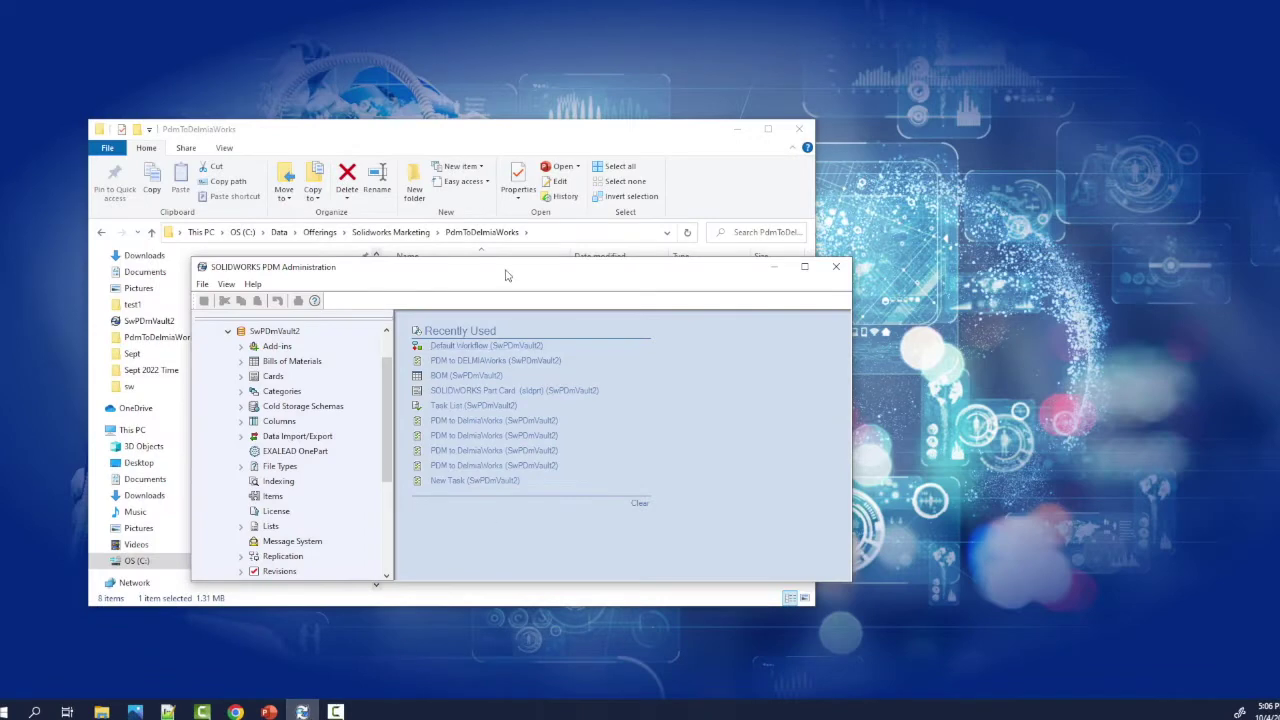
left_click_drag(506, 275, 506, 143)
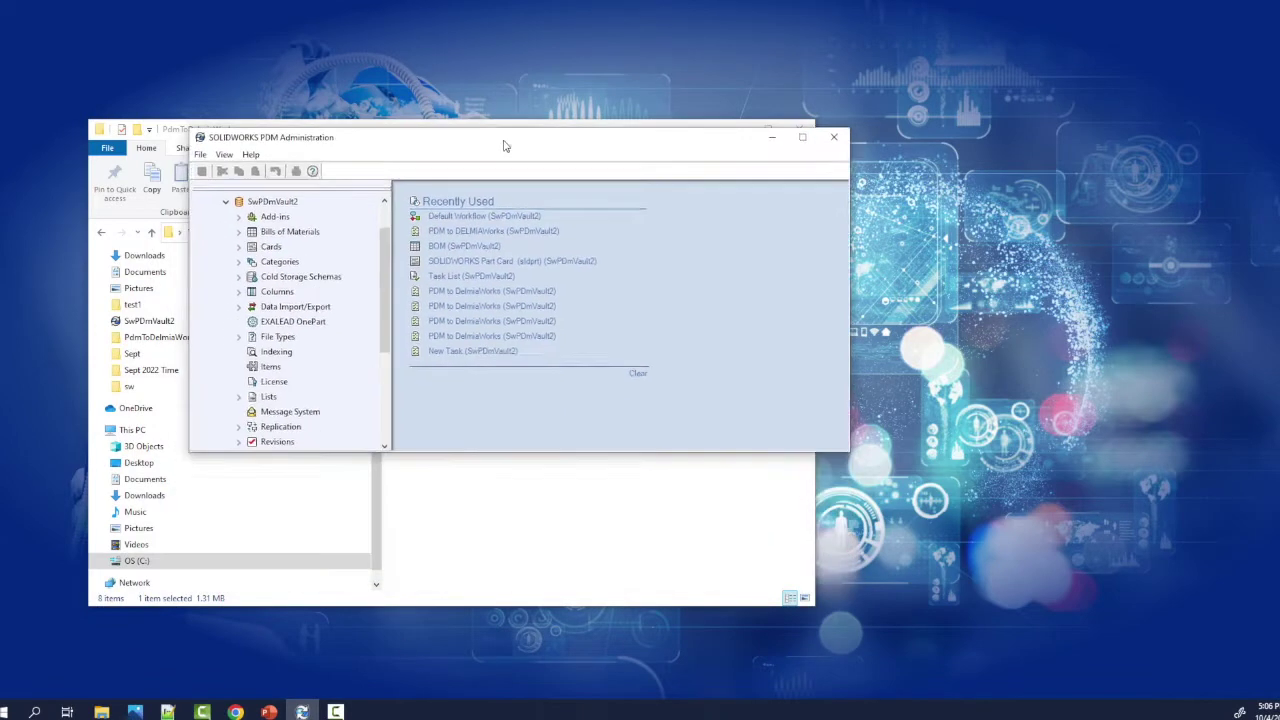
double_click(506, 143)
left_click(36, 120)
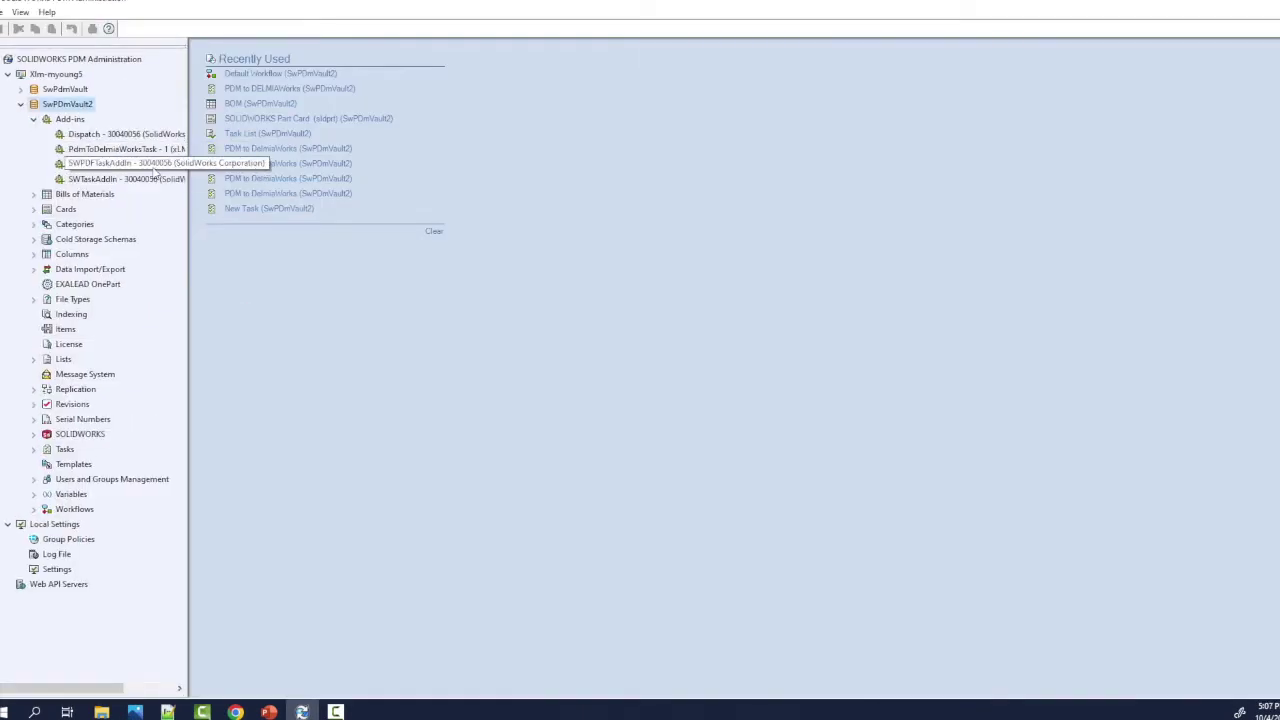
left_click(147, 152)
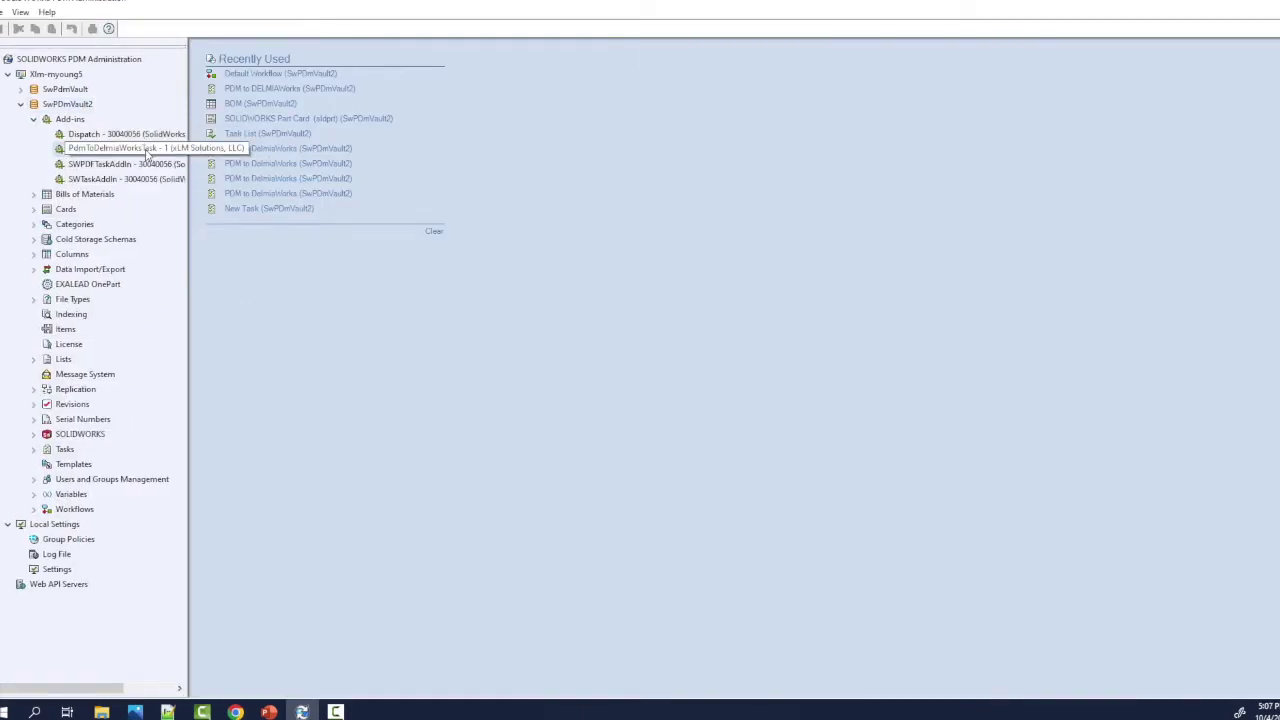
Step: Open the PDM to DELMIAWorks task's XML path settings and its Sample_Task XML file
left_click(34, 449)
double_click(108, 539)
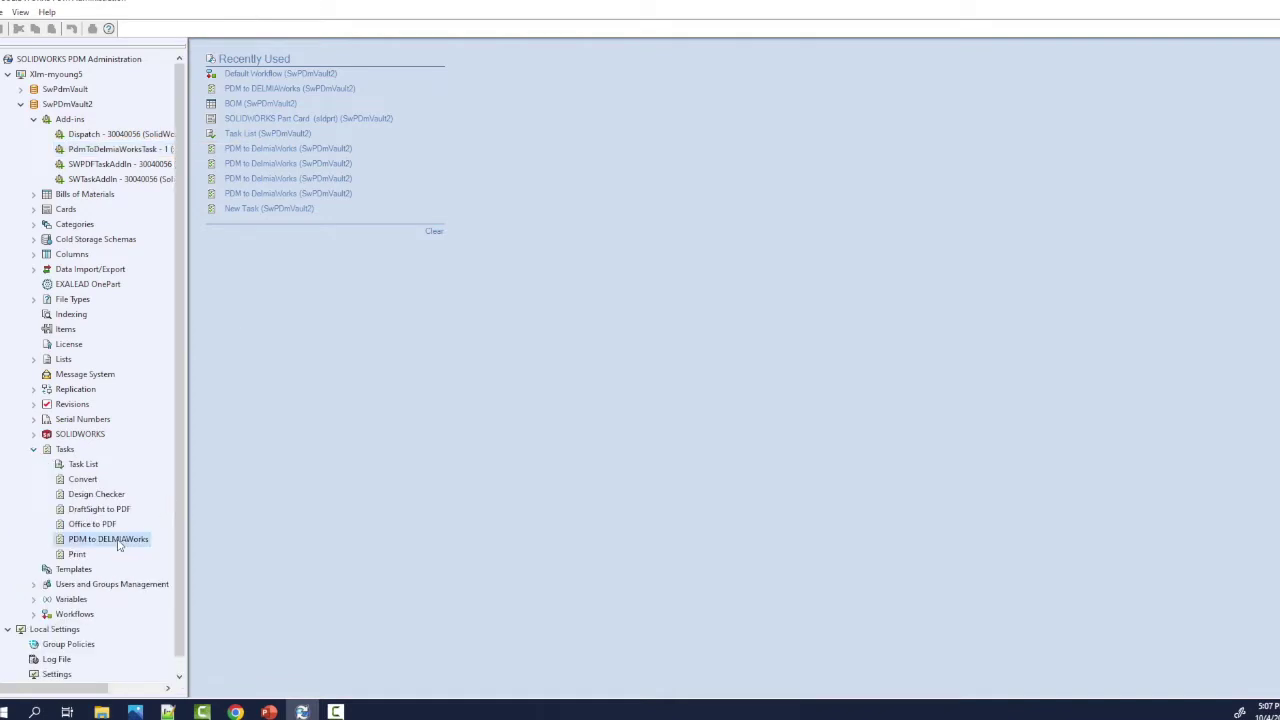
left_click(636, 502)
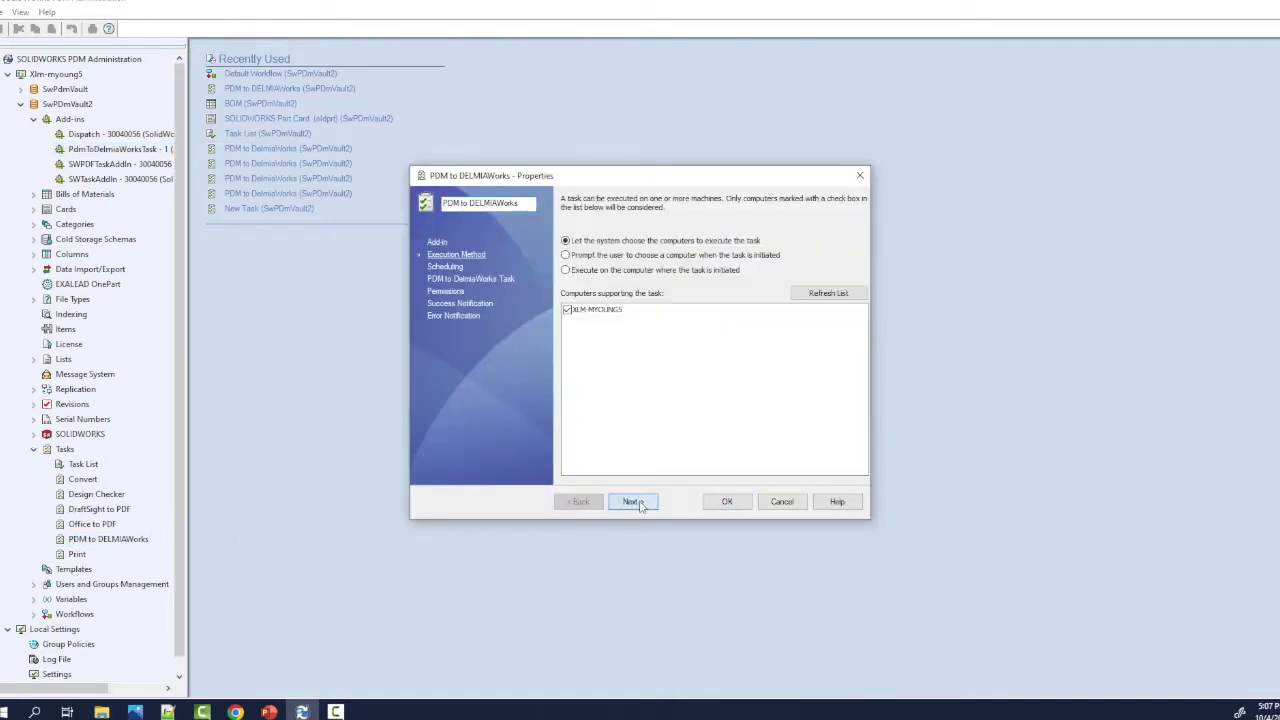
left_click(638, 503)
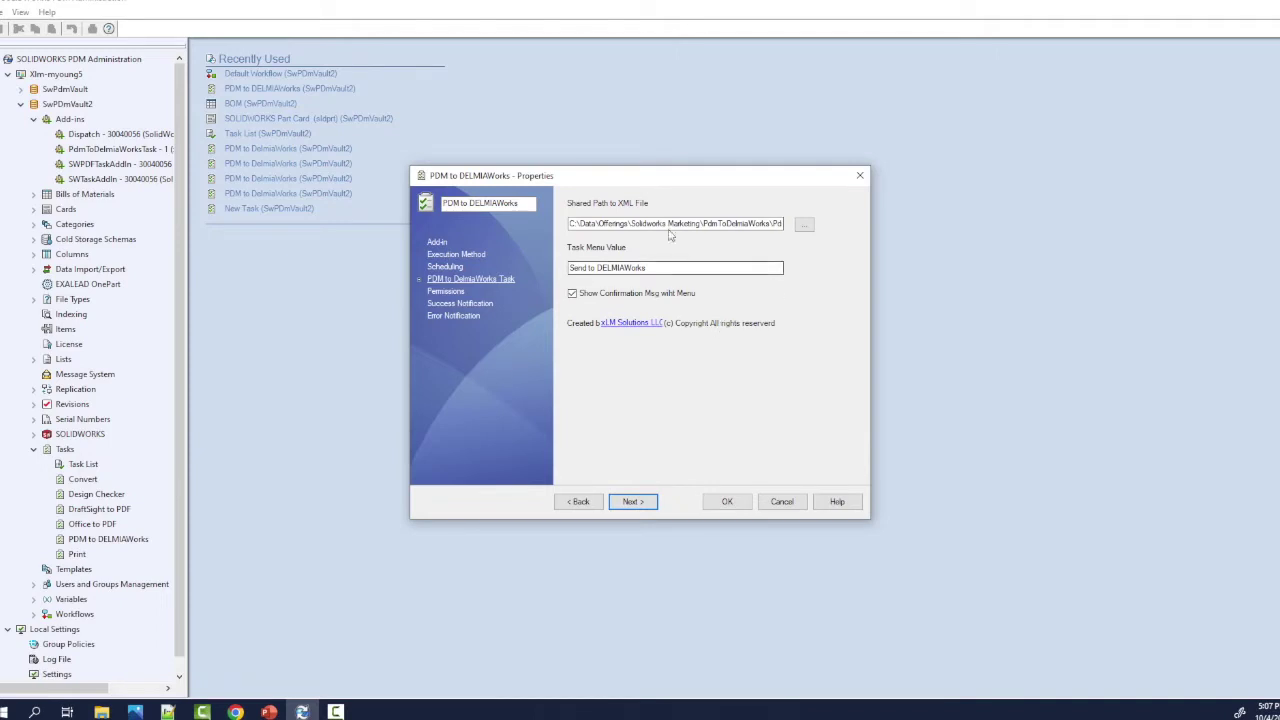
left_click(168, 711)
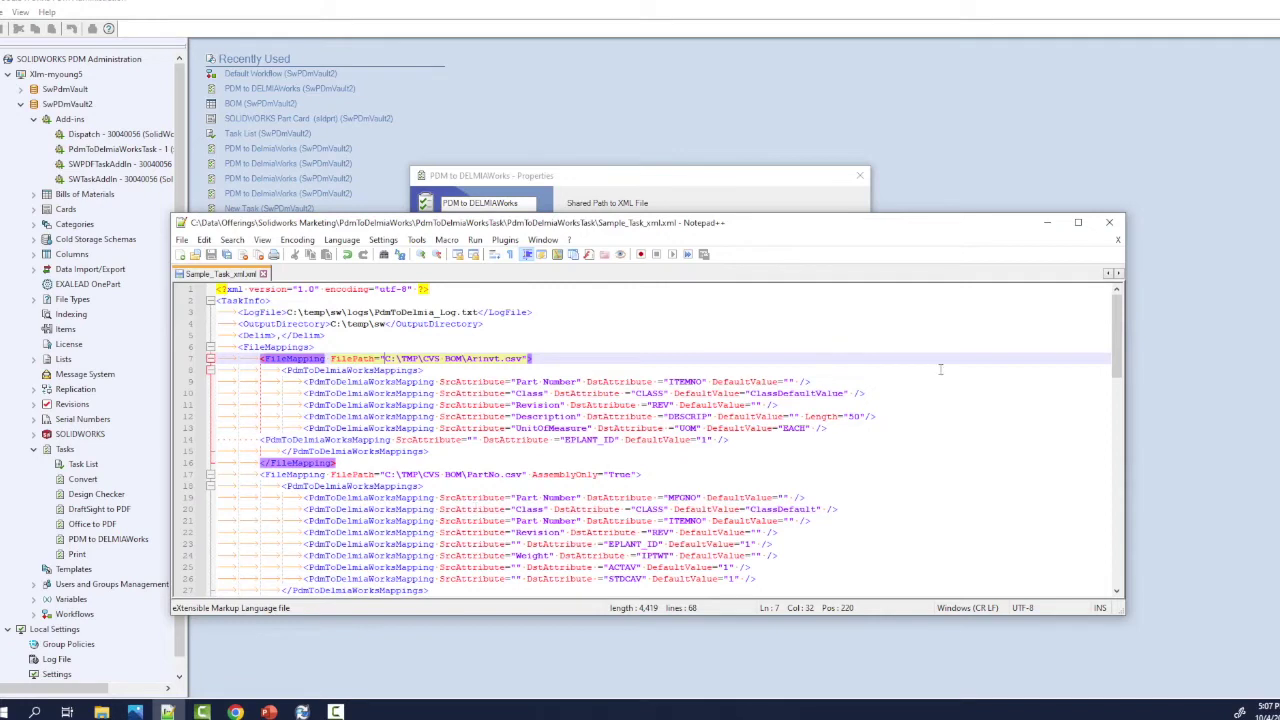
left_click(1109, 222)
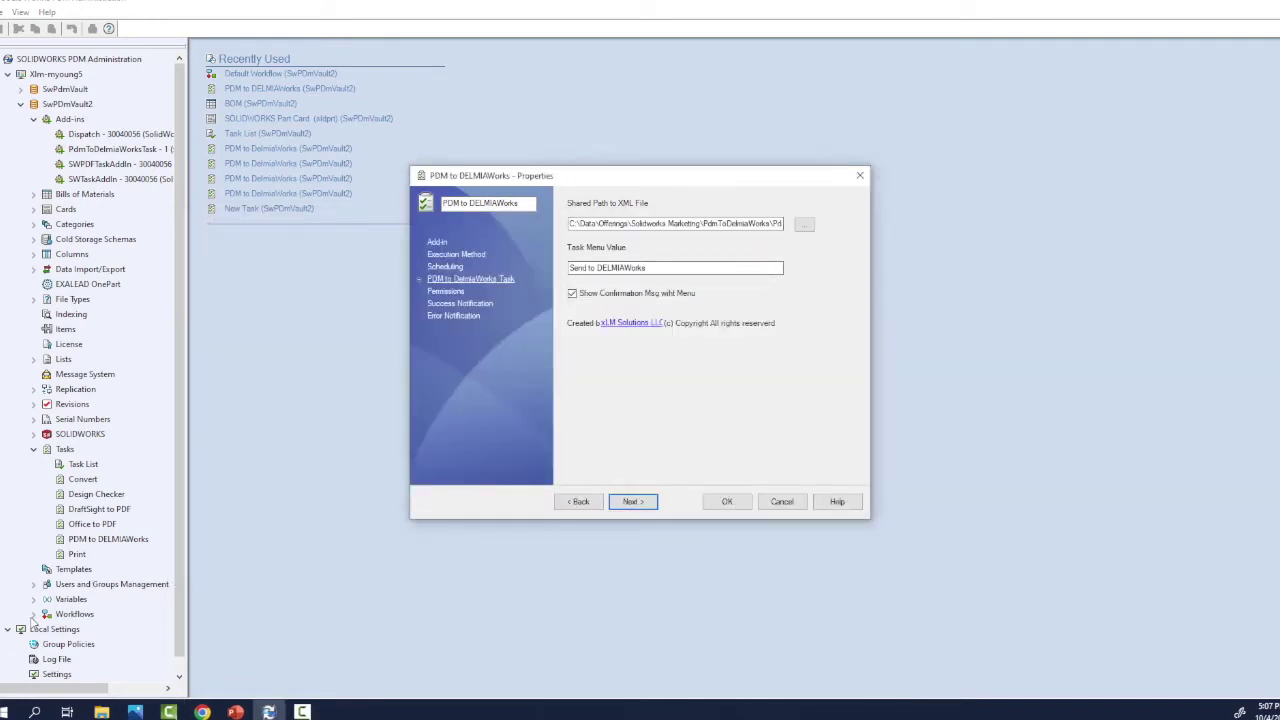
Step: Close the task properties and open the Default Workflow diagram
left_click(727, 503)
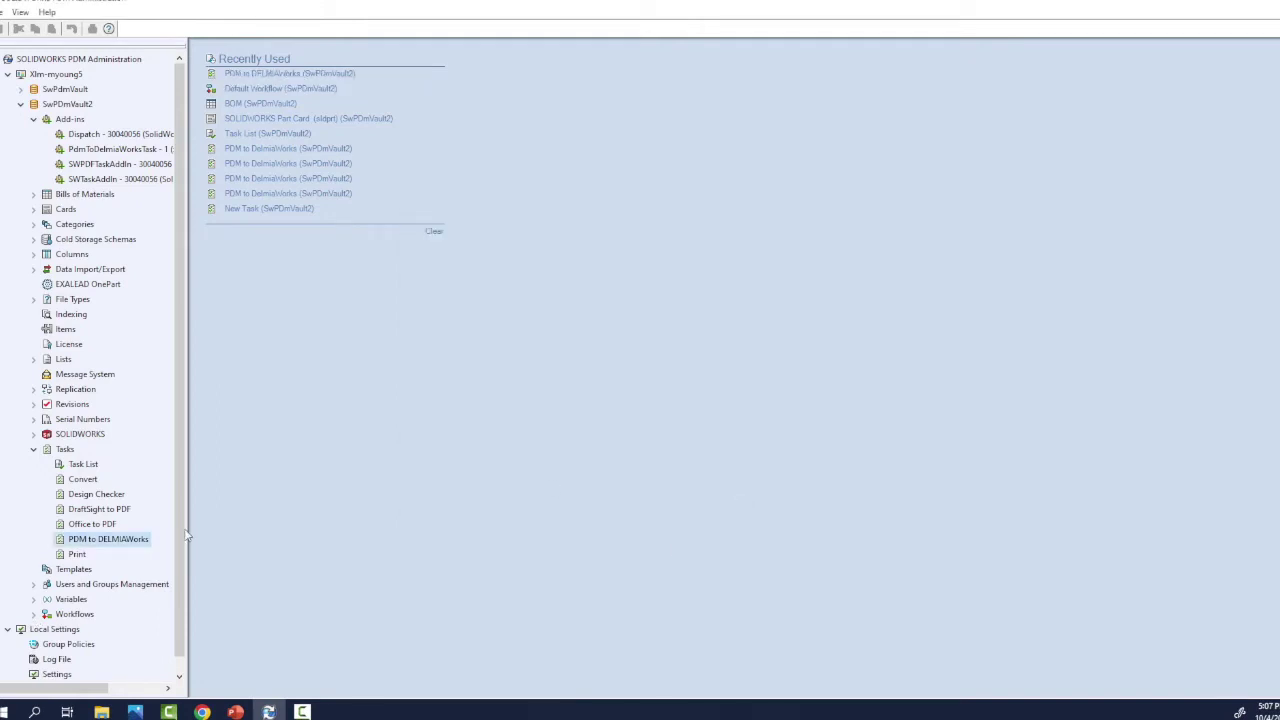
left_click(34, 614)
double_click(100, 629)
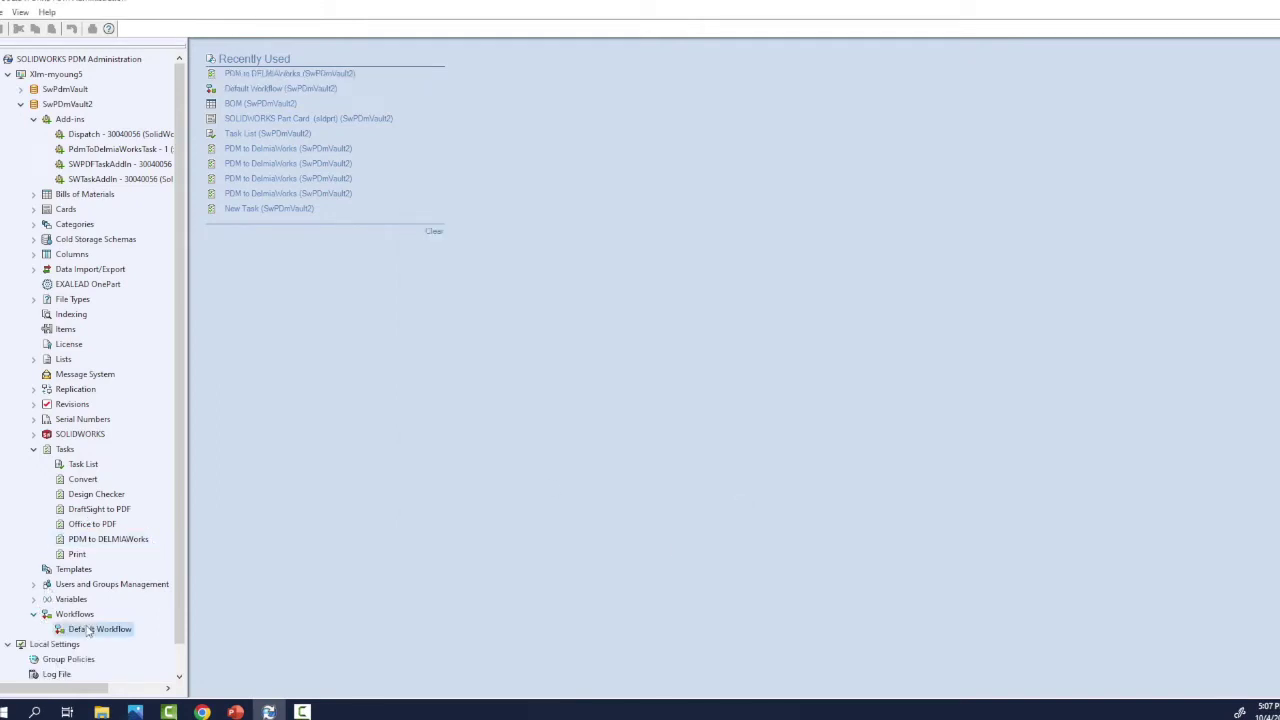
Step: Confirm Passed Approval runs Send to DELMIAWorks, then return to the Drone-1101 folder
double_click(455, 256)
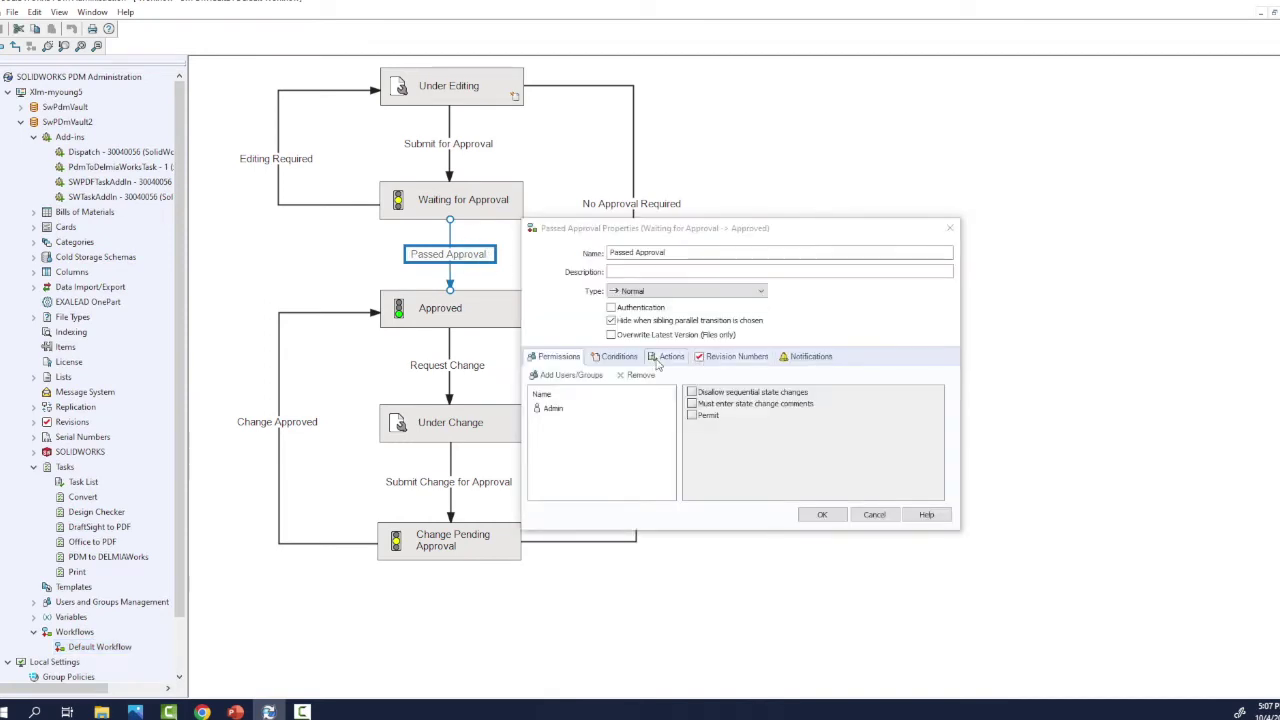
left_click(664, 357)
left_click(698, 436)
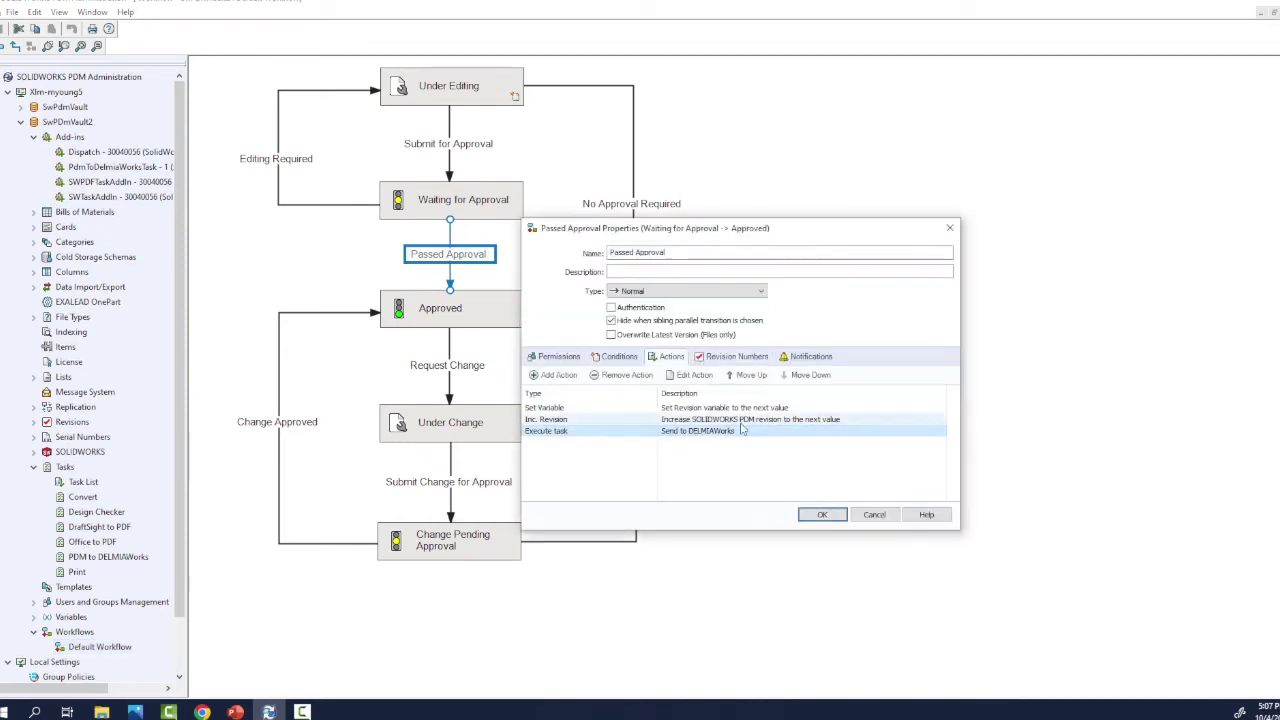
left_click(693, 376)
left_click(770, 526)
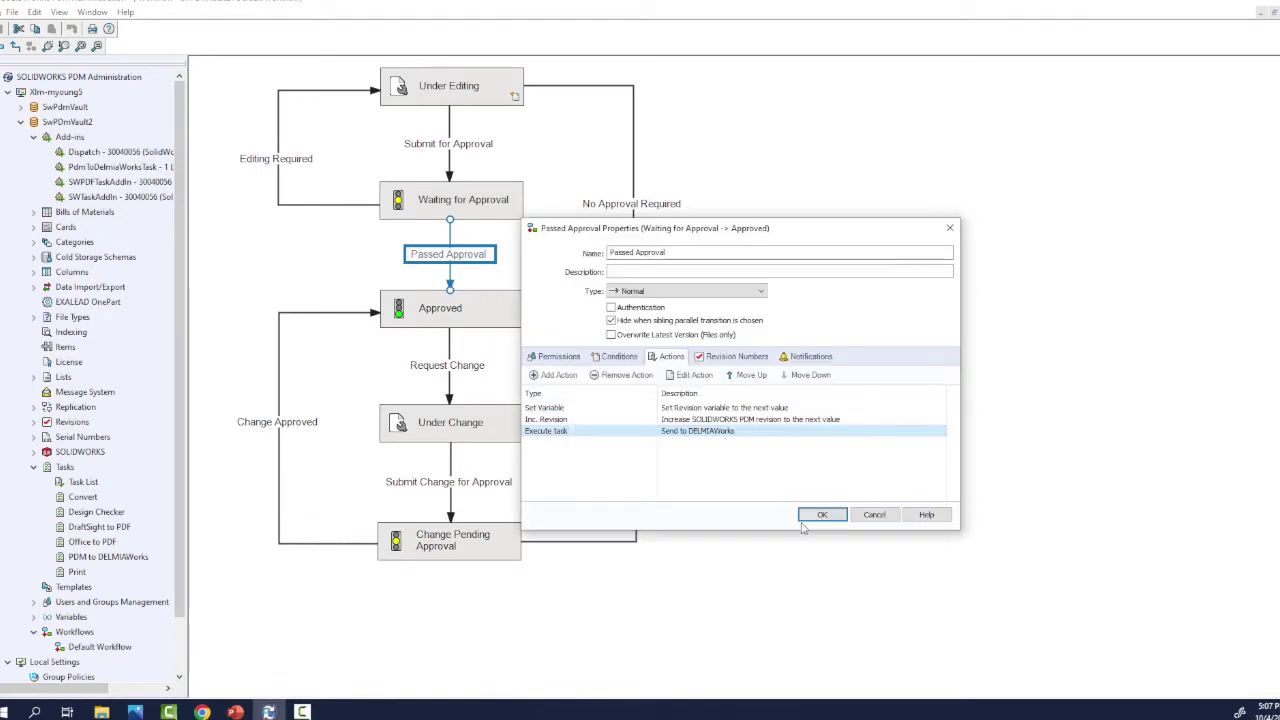
left_click(882, 516)
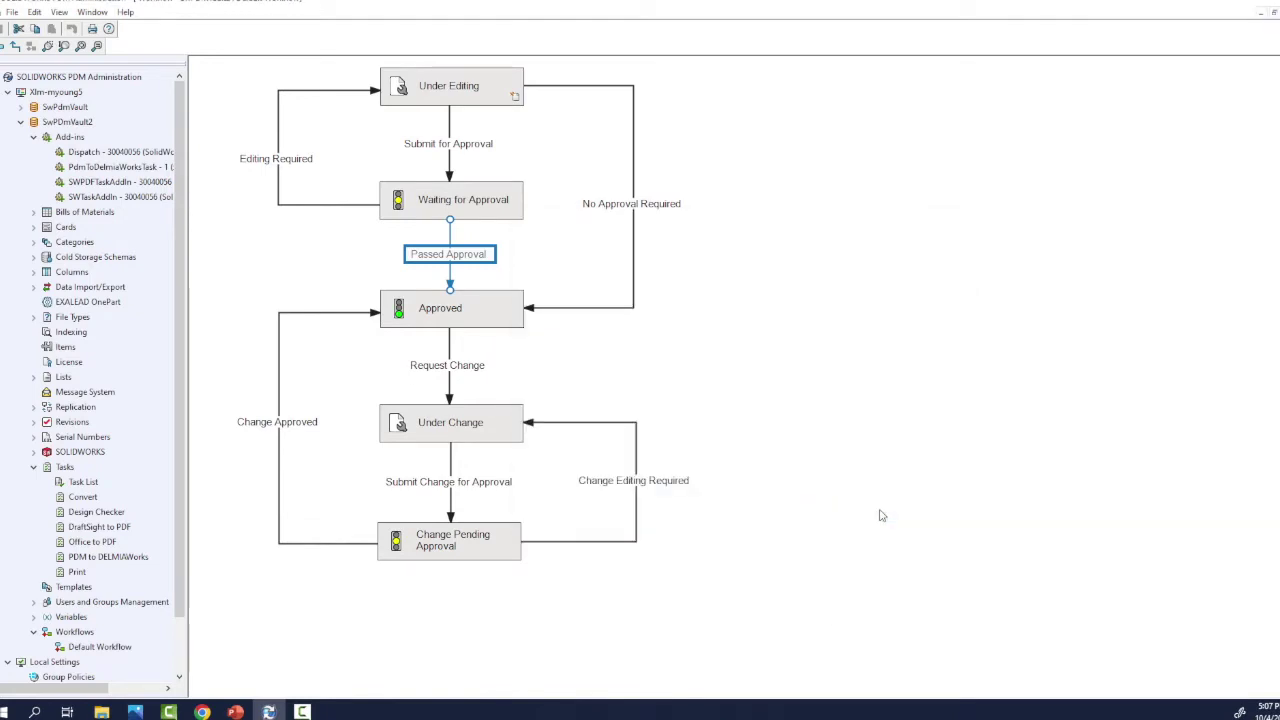
left_click(1213, 5)
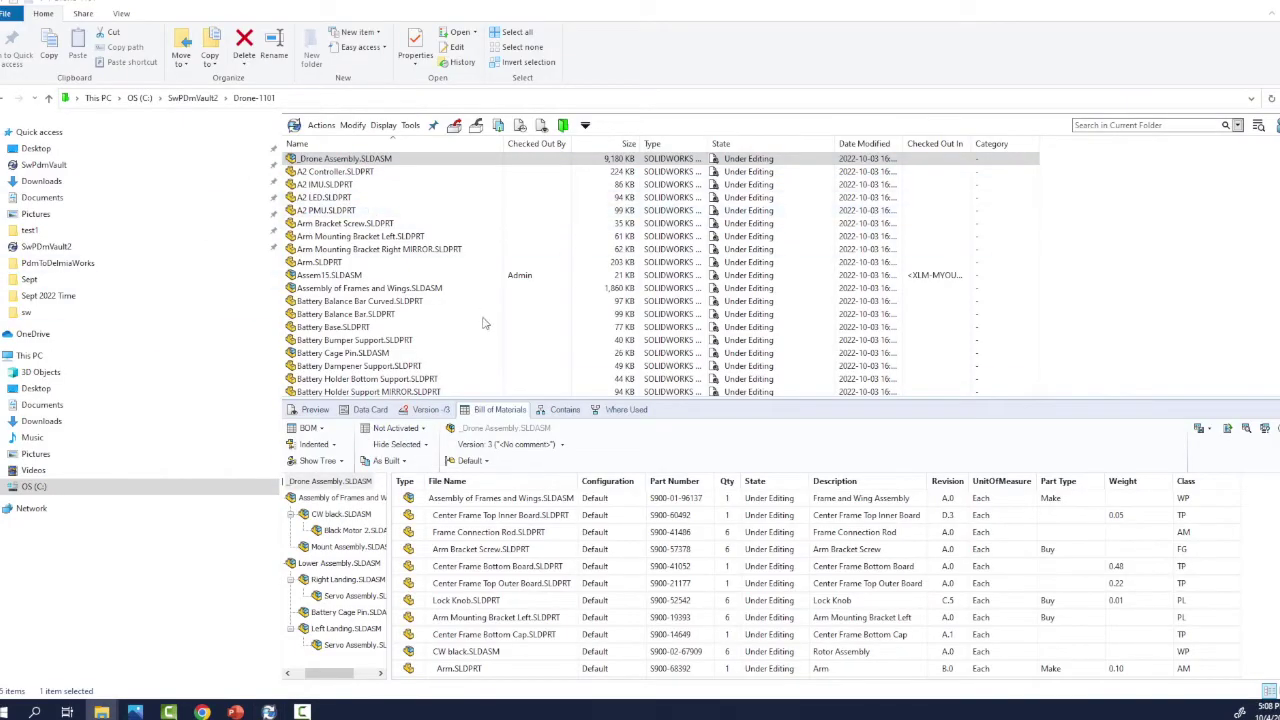
Step: Preview the drone assembly's 3D model and BOM, then bring up the empty CVS BOM folder
left_click(310, 410)
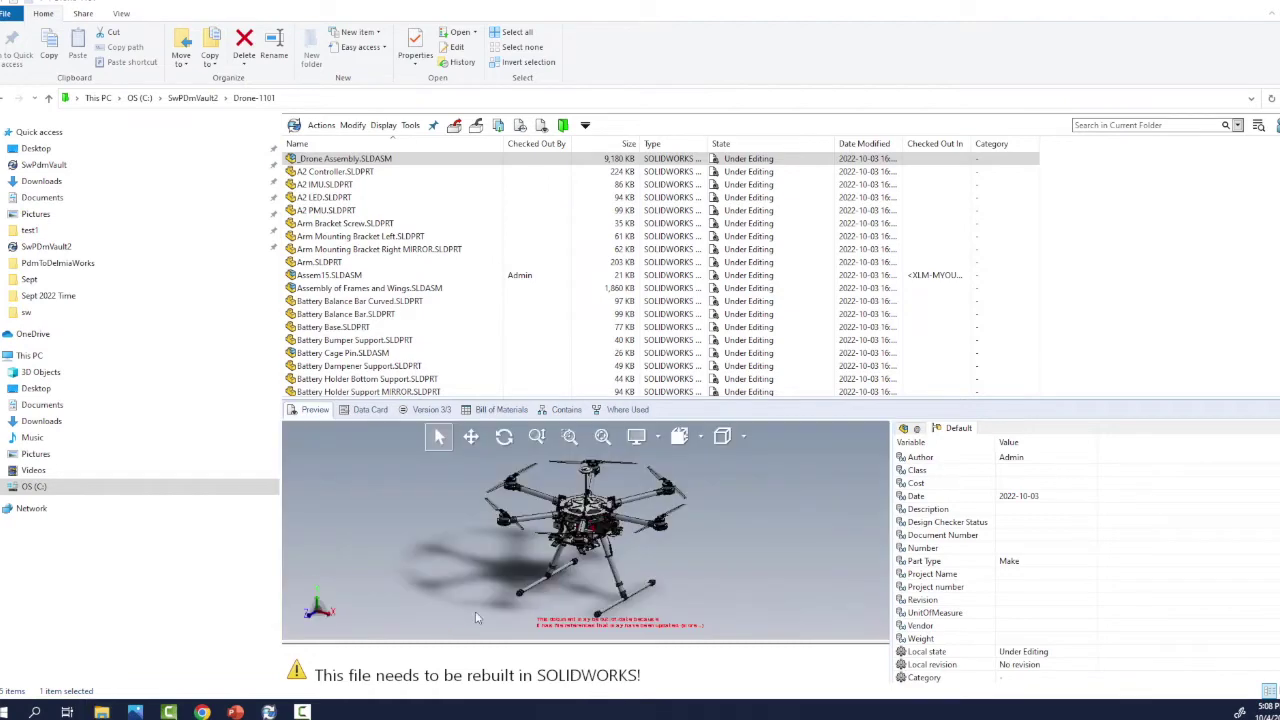
left_click(515, 412)
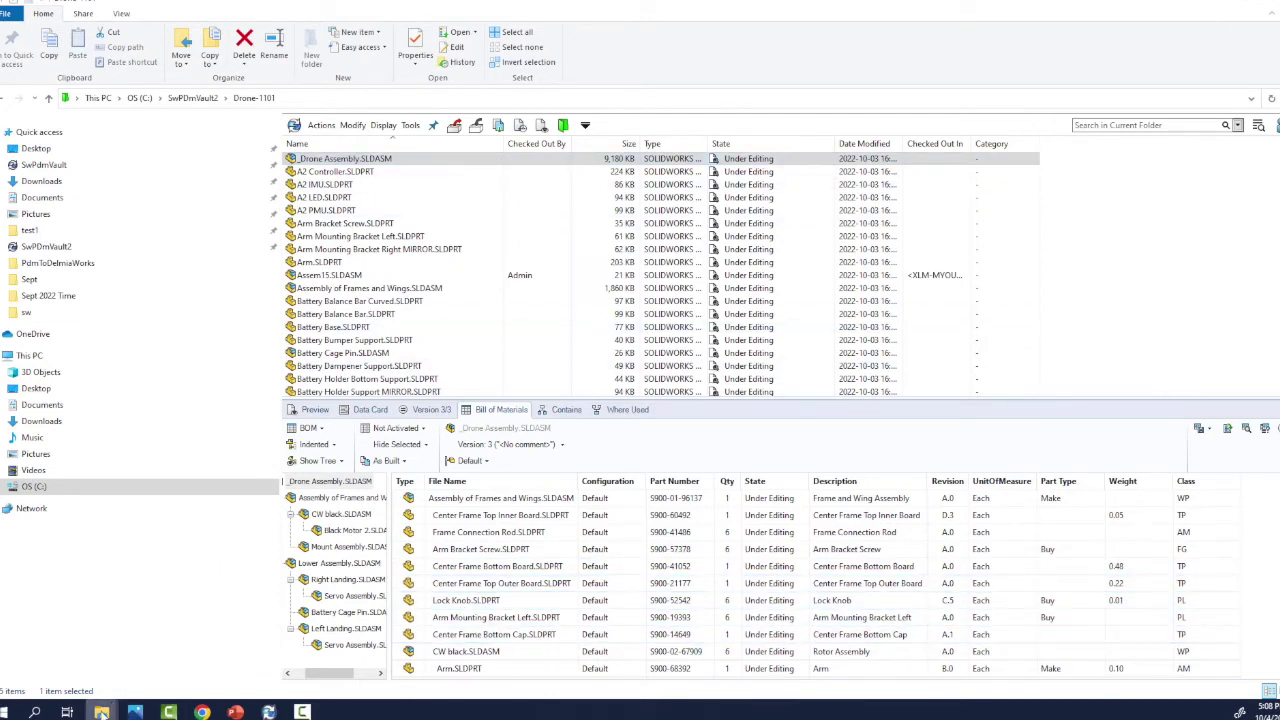
mouse_move(101, 711)
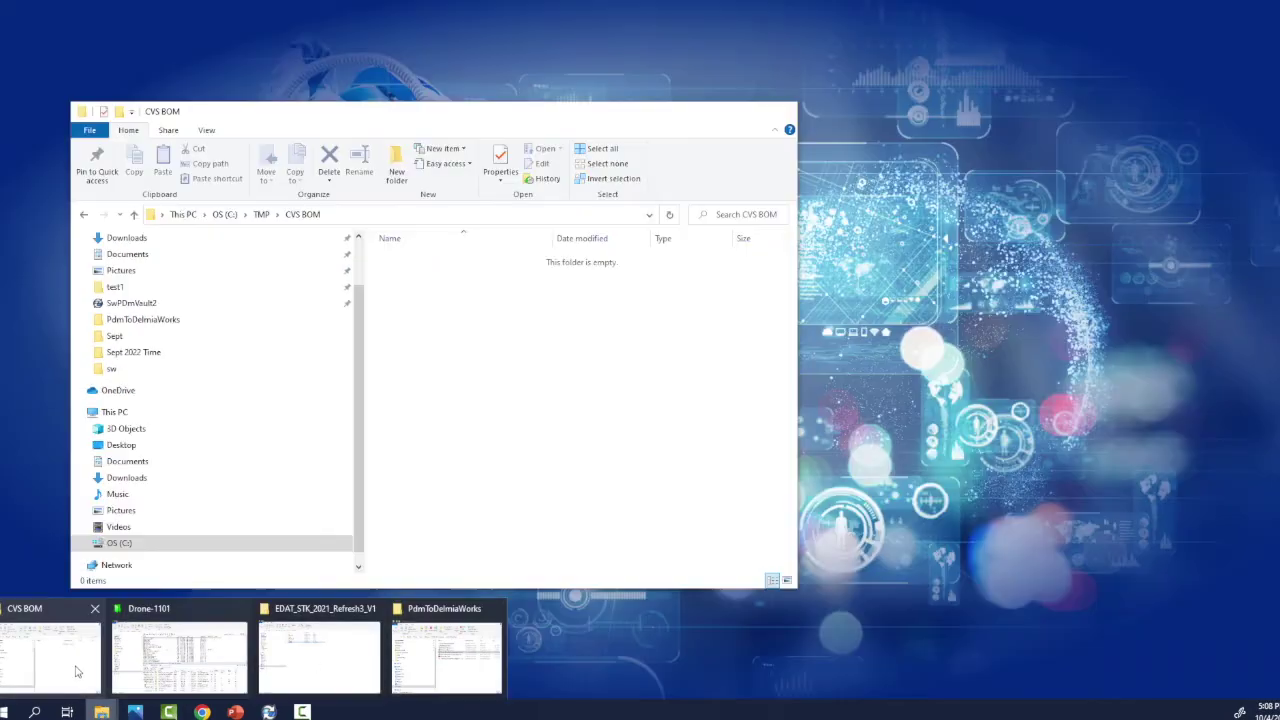
left_click(80, 670)
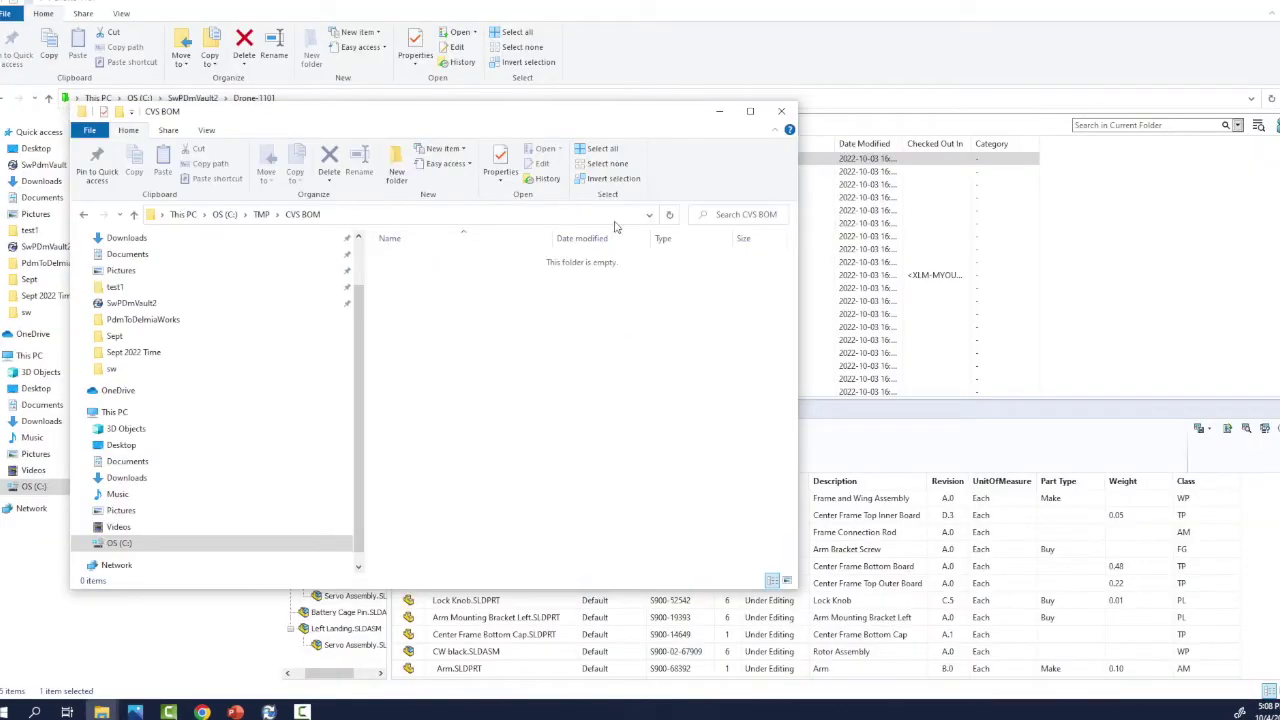
Step: Send the _Drone Assembly.SLDASM BOM to DELMIAWorks and acknowledge the submission message
left_click(720, 112)
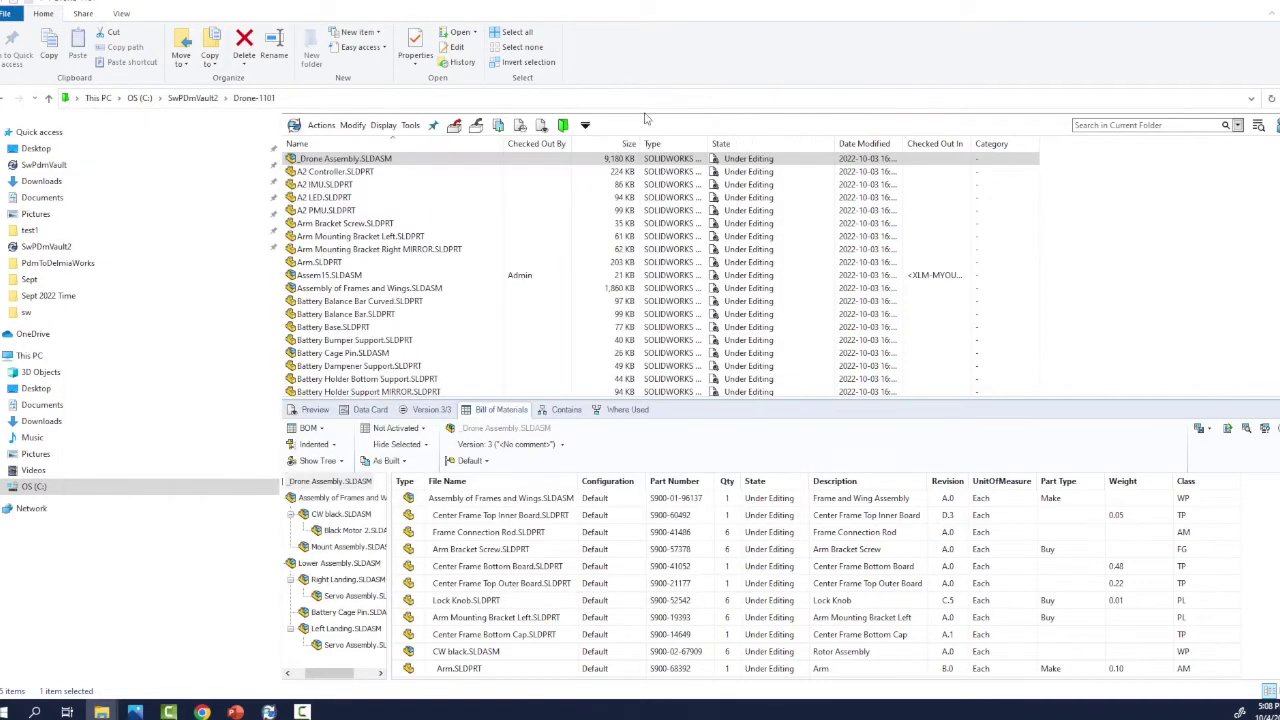
right_click(423, 165)
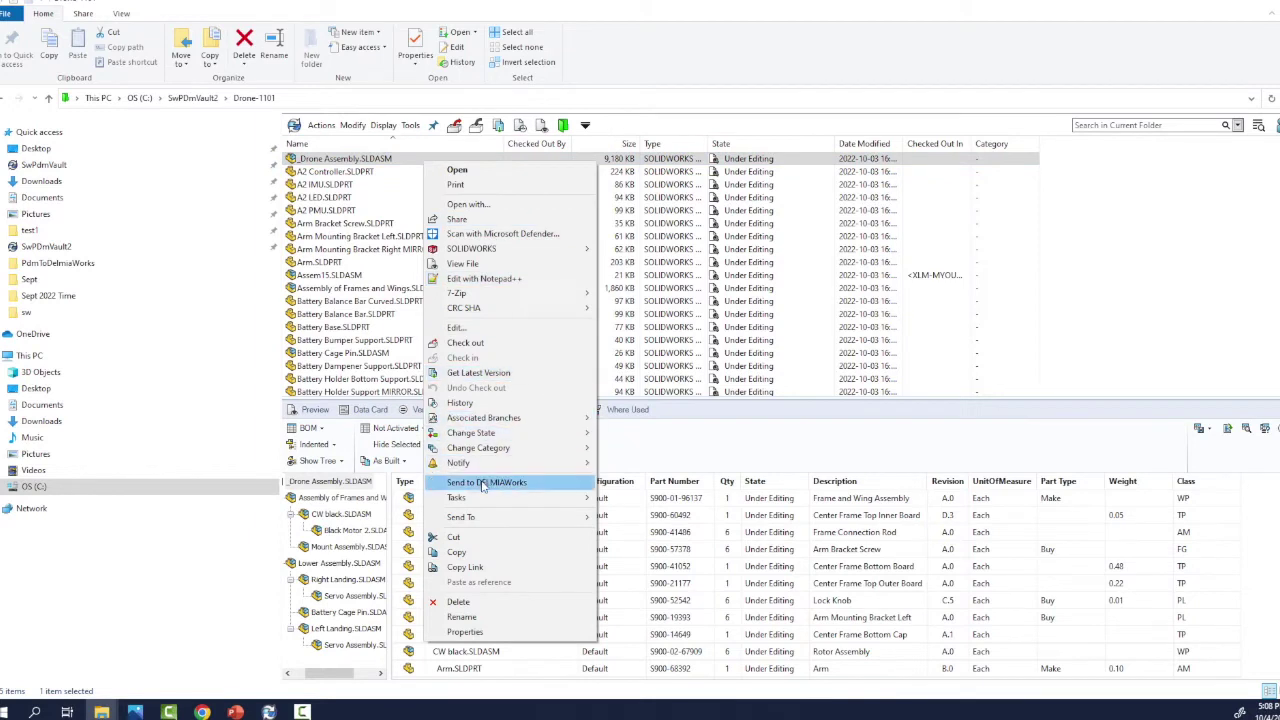
left_click(484, 483)
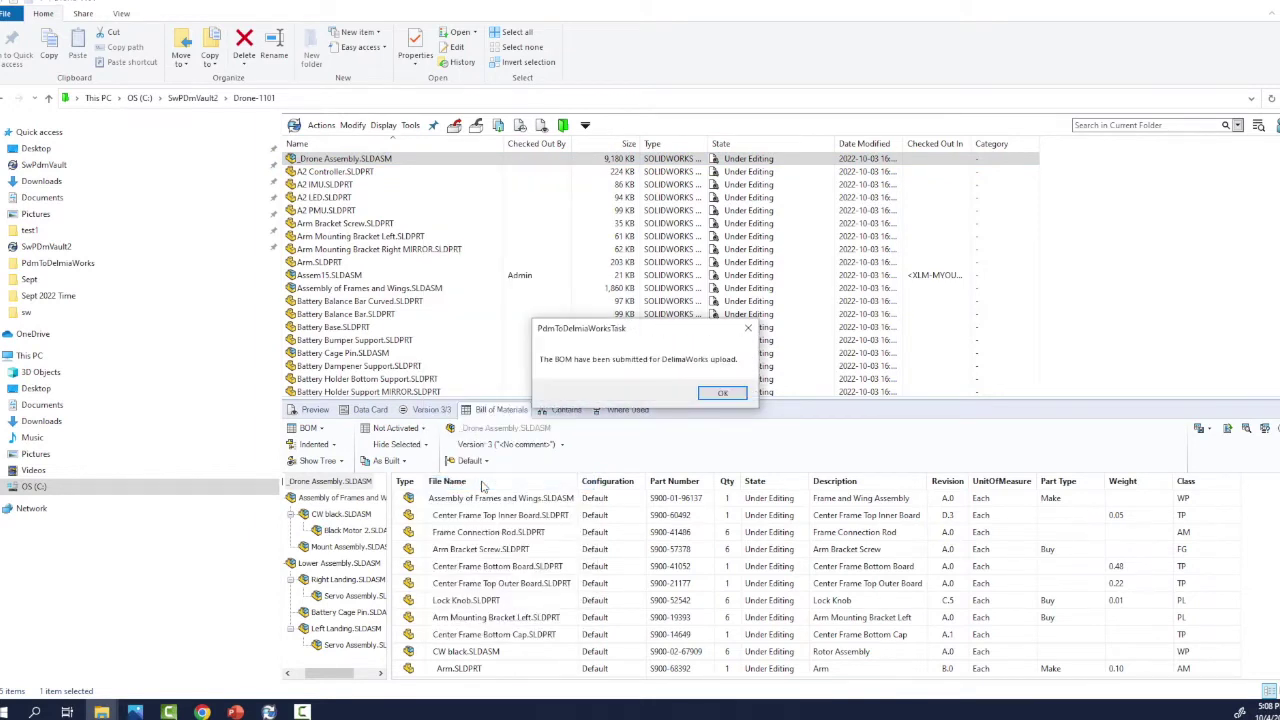
left_click(736, 394)
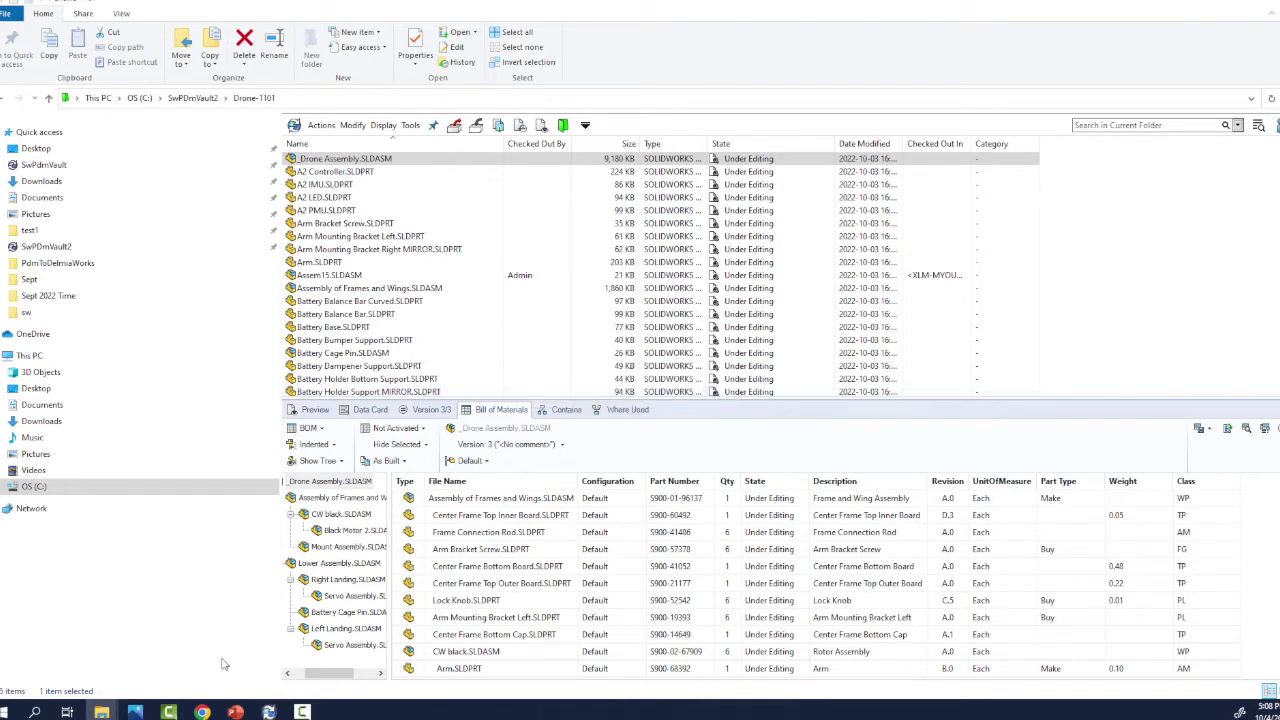
Step: View the completed PDM to DELMIAWorks task's details in the Task List, confirming no errors
left_click(268, 712)
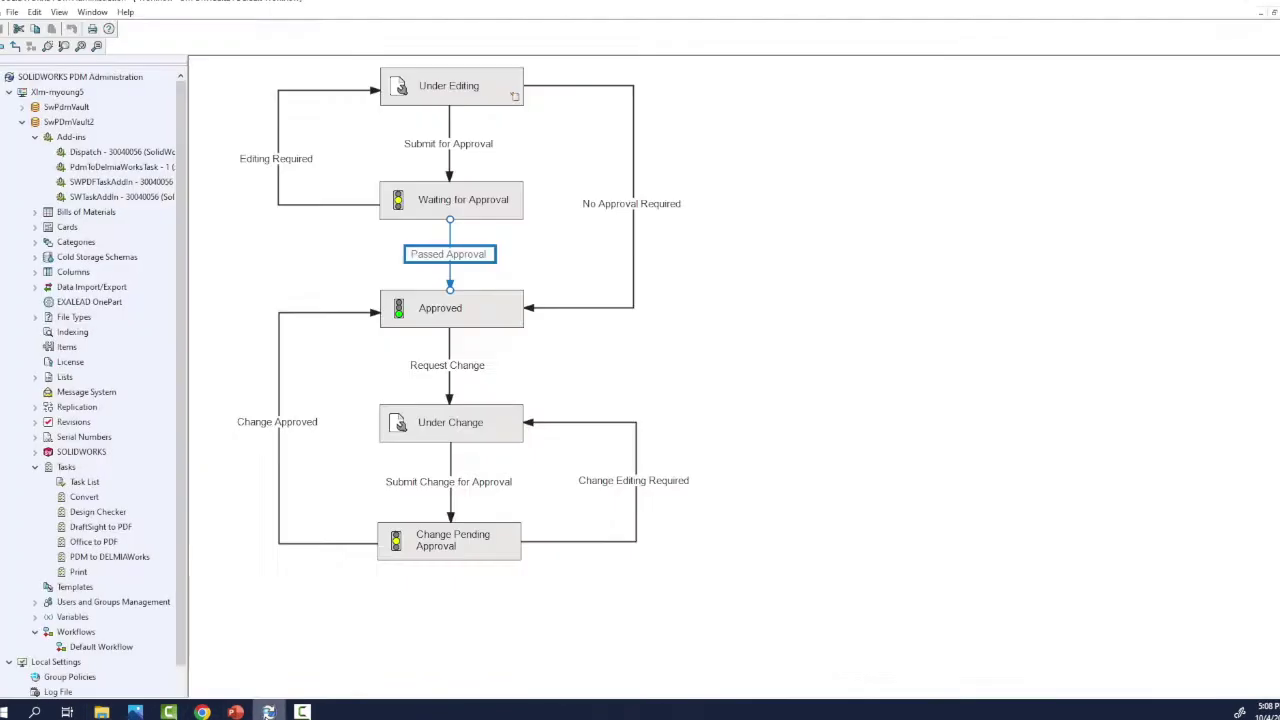
left_click(84, 482)
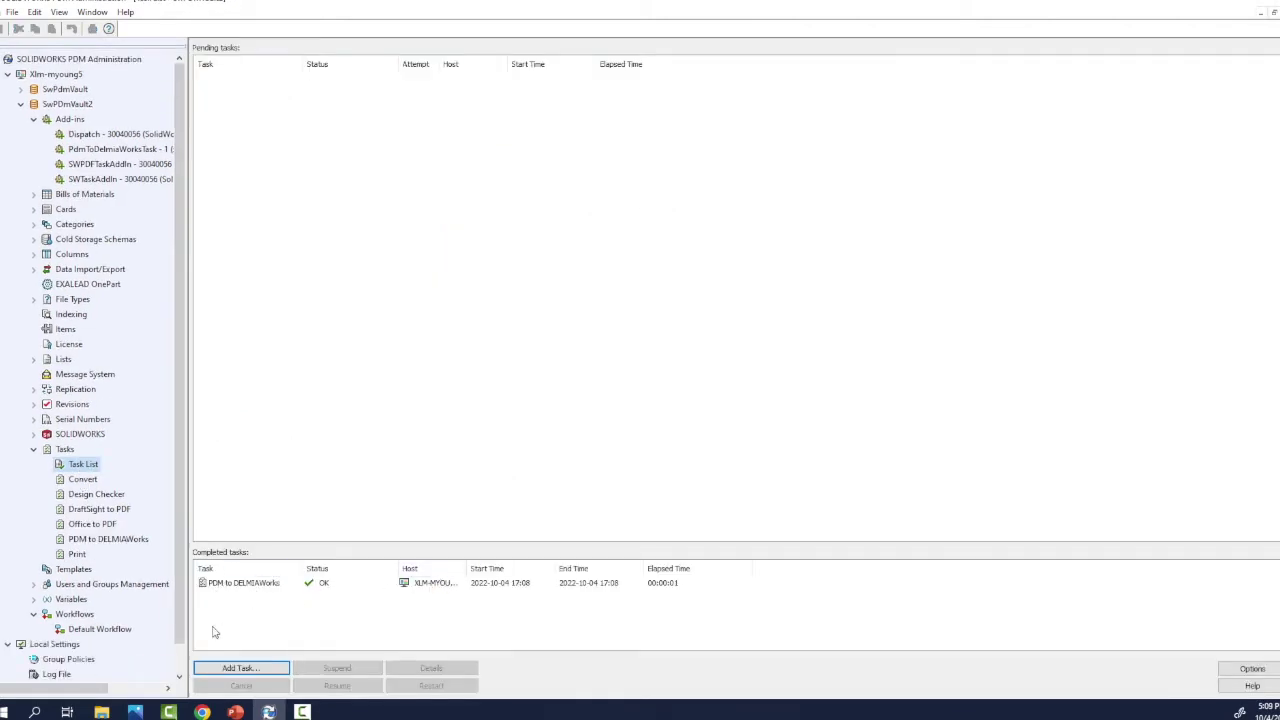
right_click(238, 584)
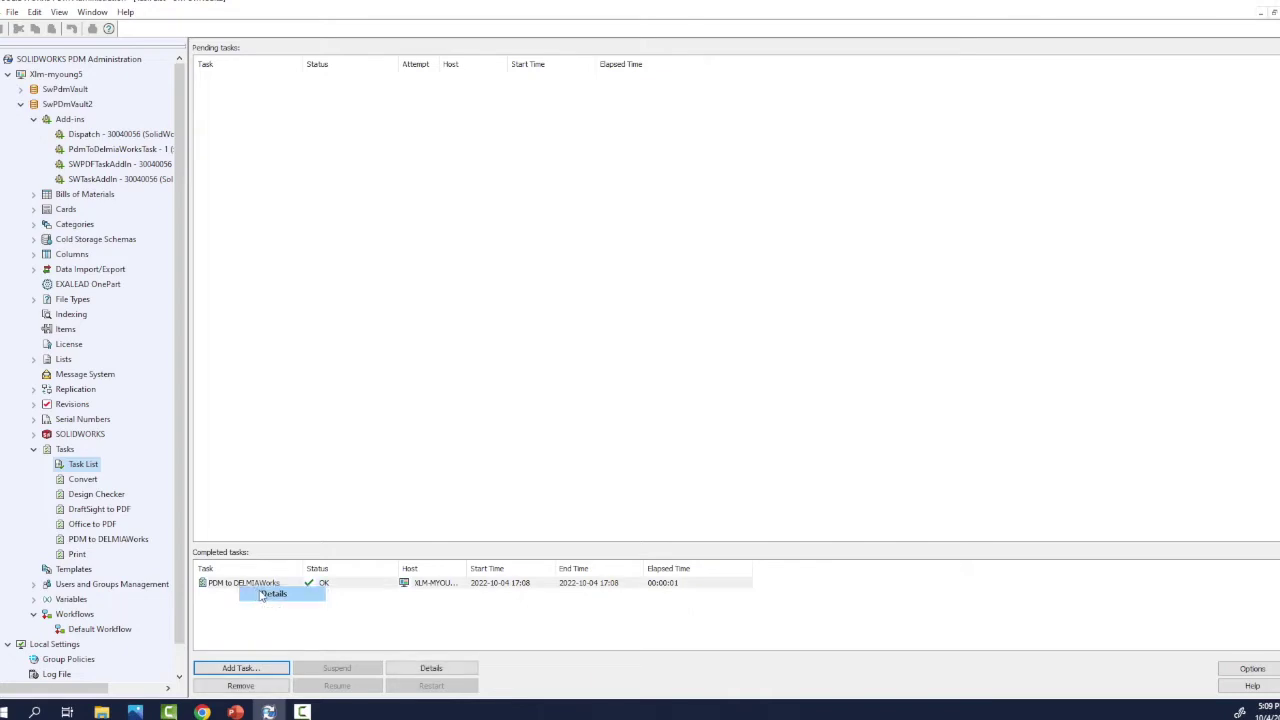
left_click(569, 189)
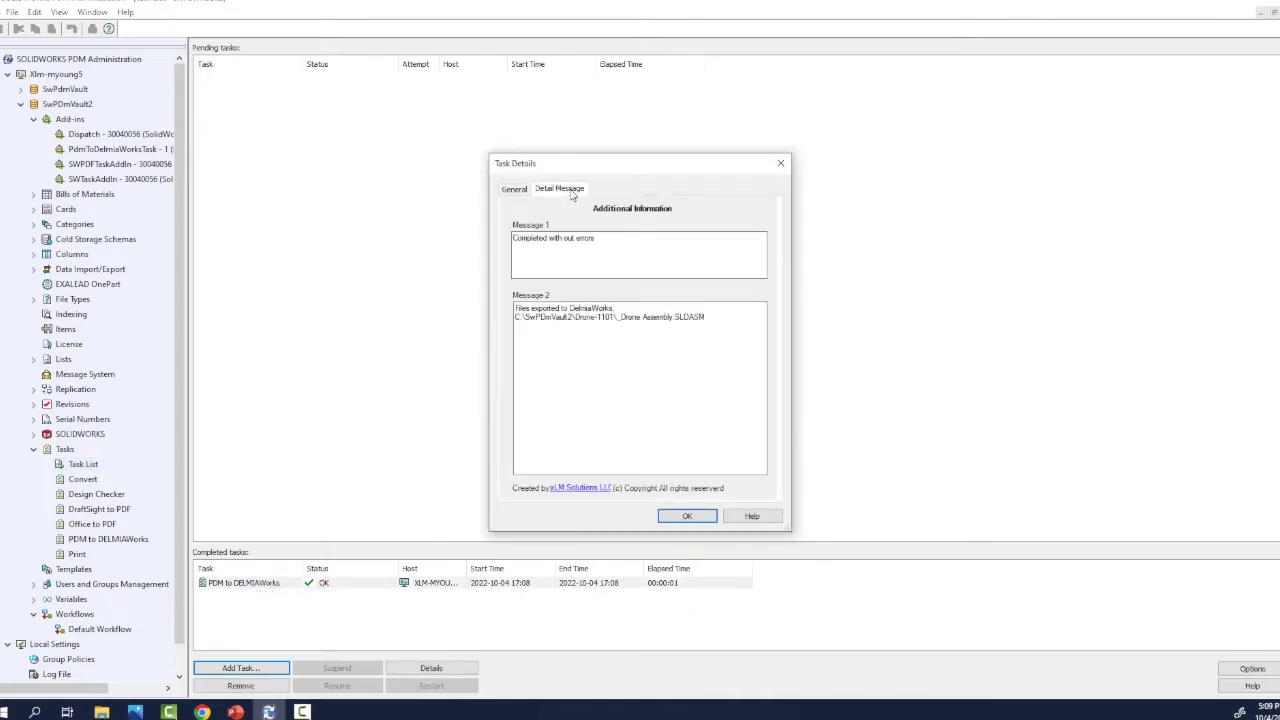
left_click(687, 516)
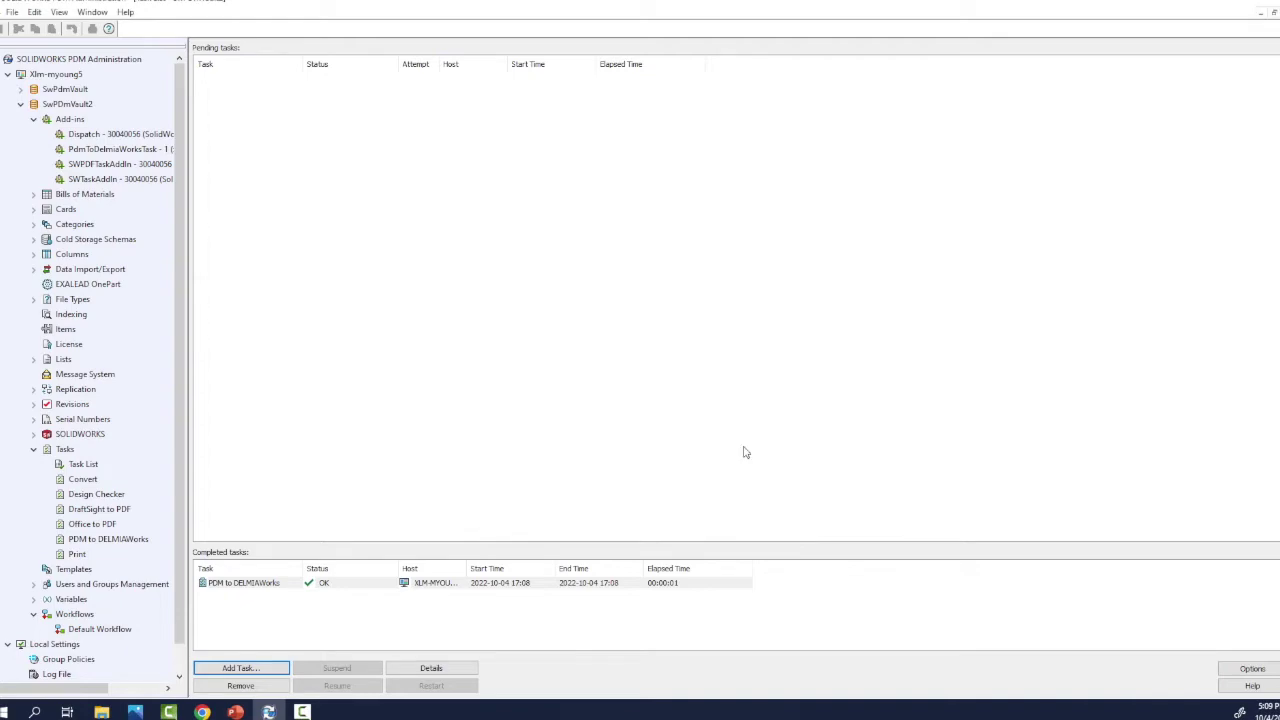
left_click(1220, 10)
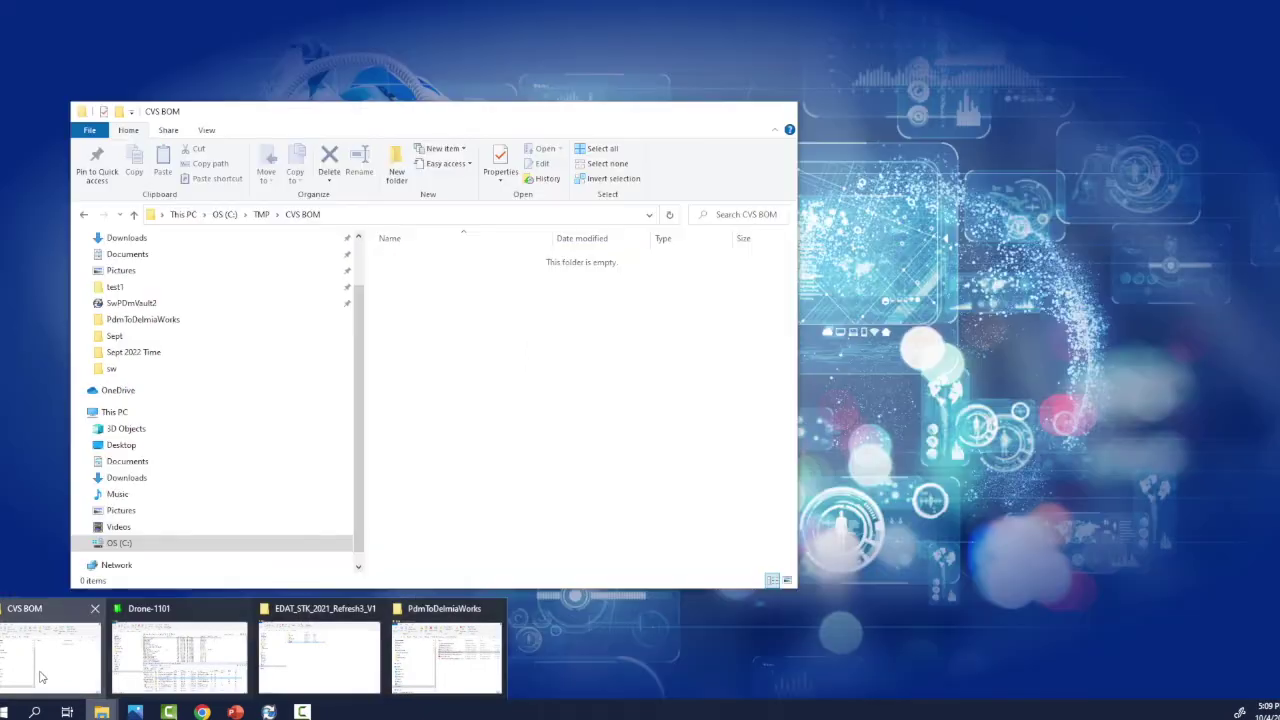
Step: Open Arinvt.csv from the CVS BOM folder in Excel, review it, and close it
left_click(44, 677)
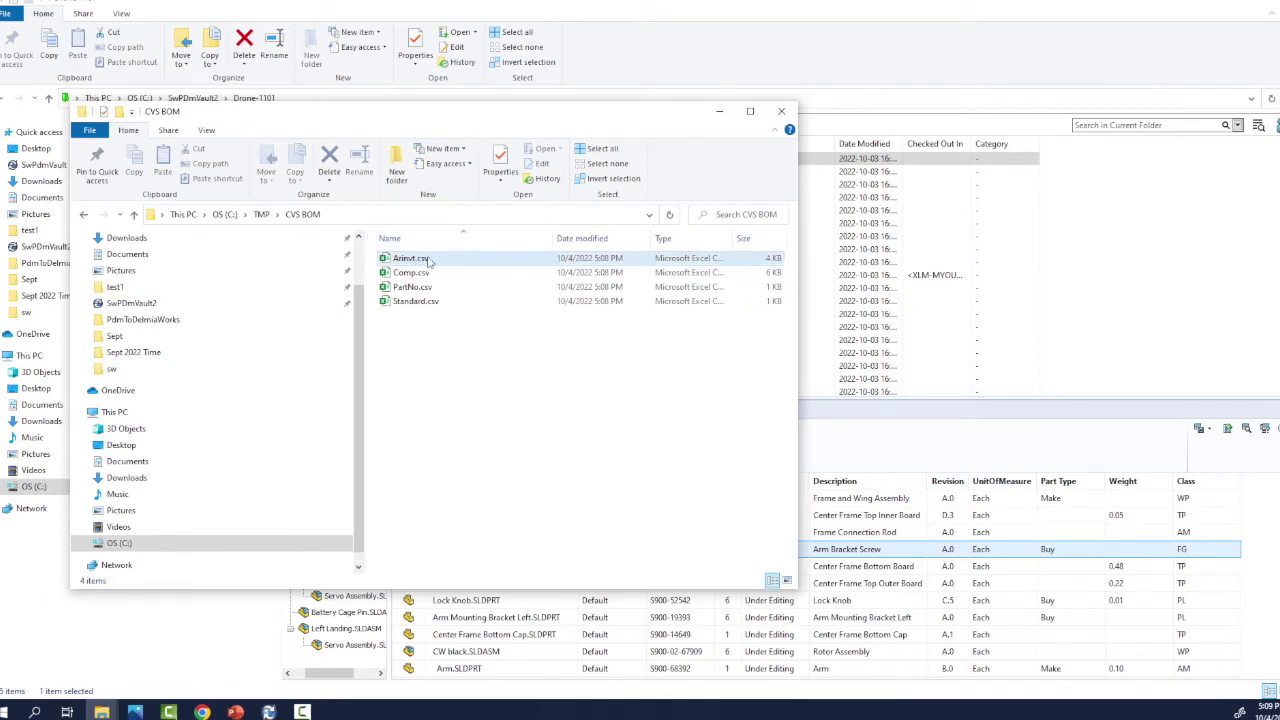
left_click(406, 260)
double_click(406, 260)
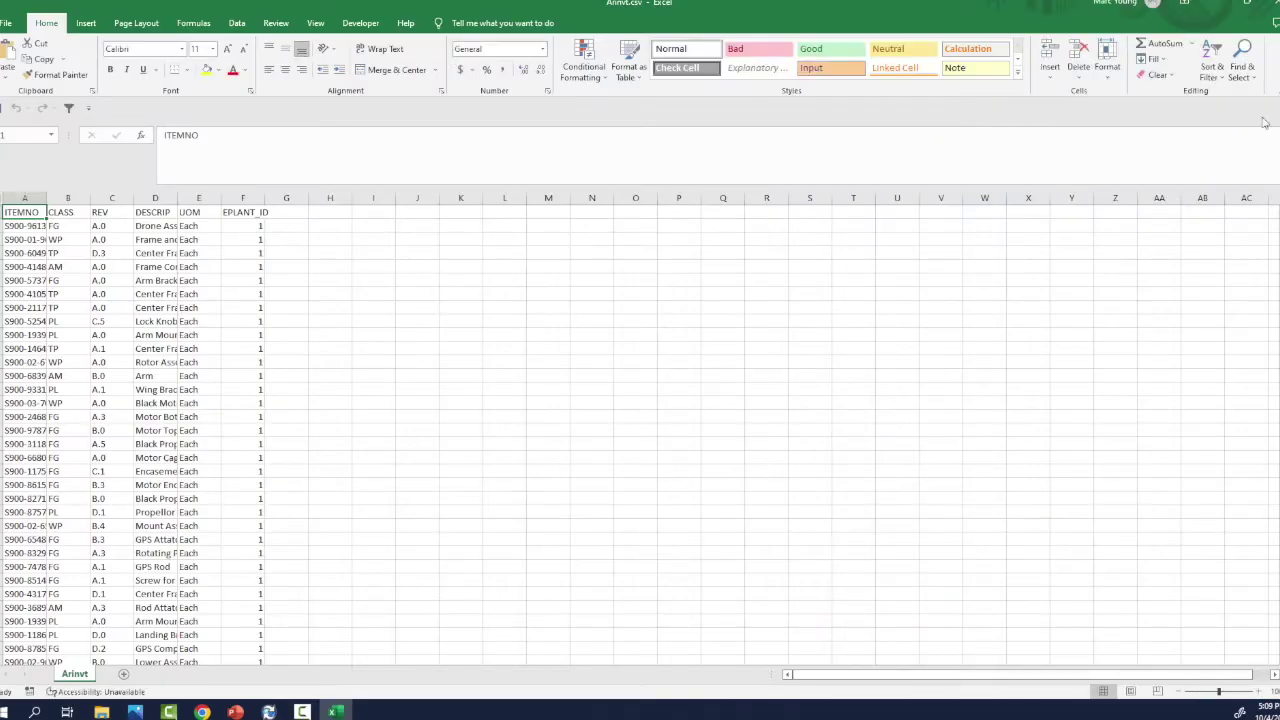
left_click(1268, 5)
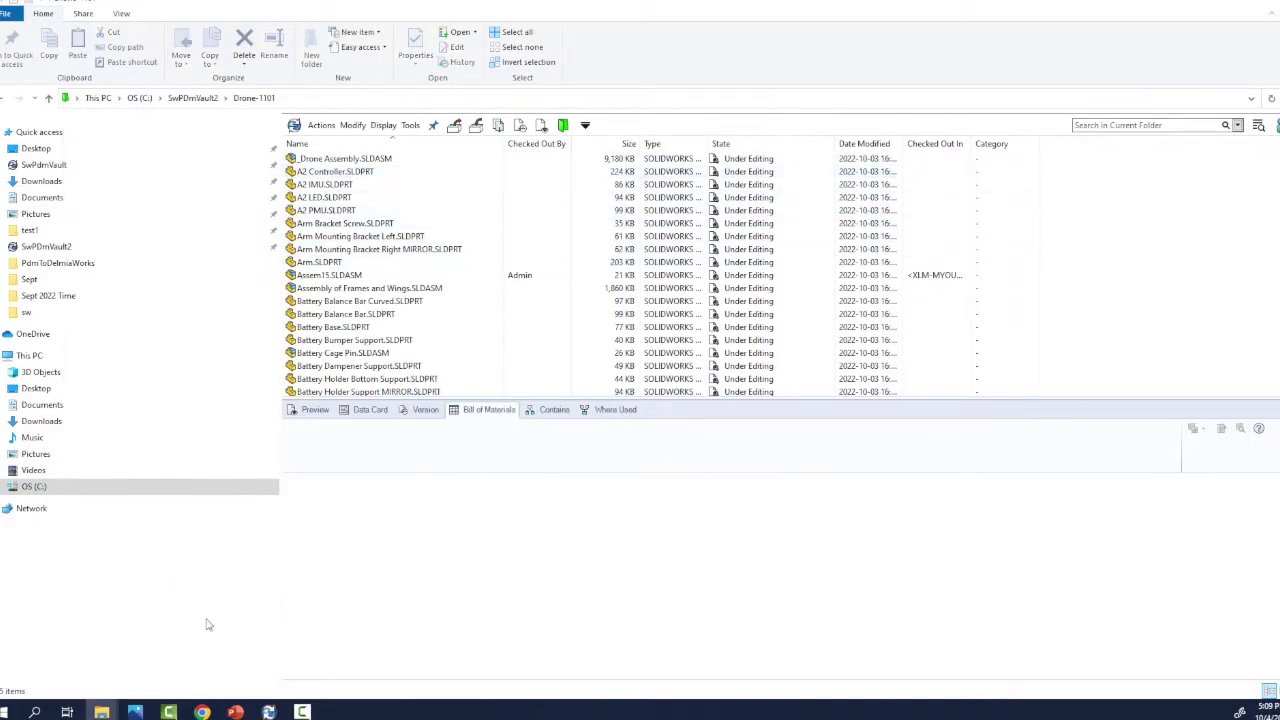
mouse_move(101, 712)
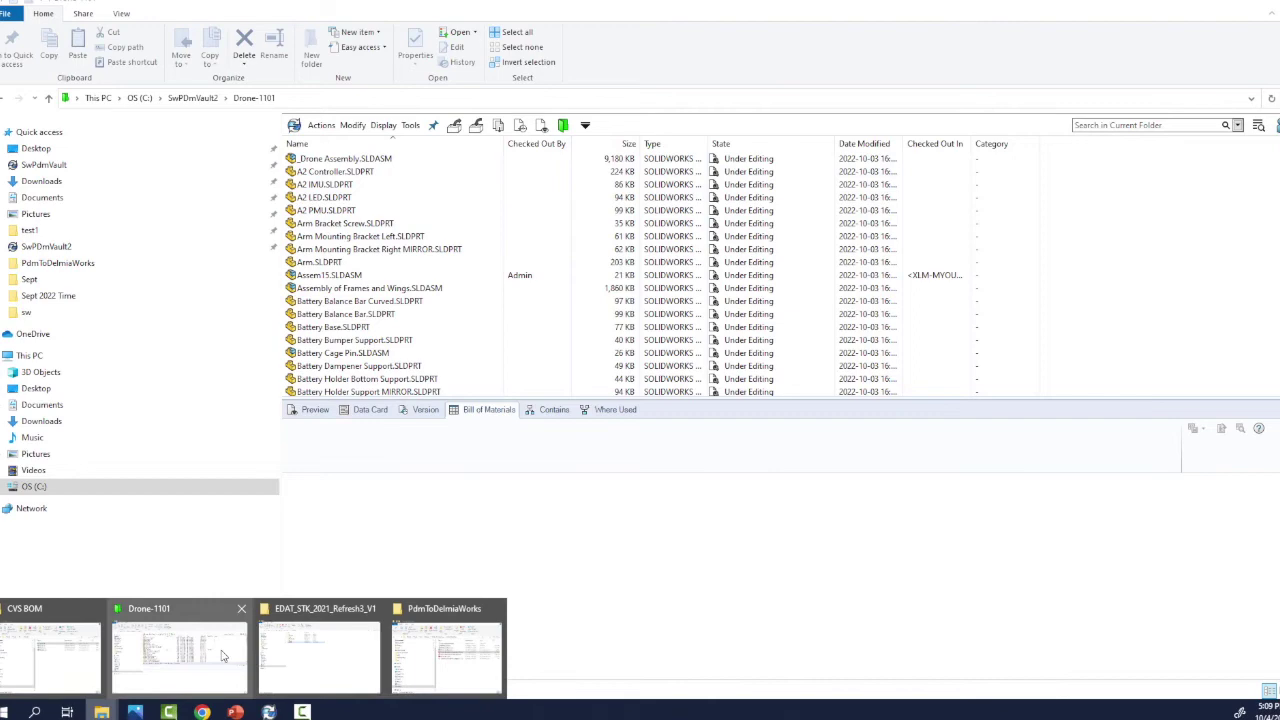
Step: Delete all exported CSV files from the CVS BOM folder
left_click(63, 650)
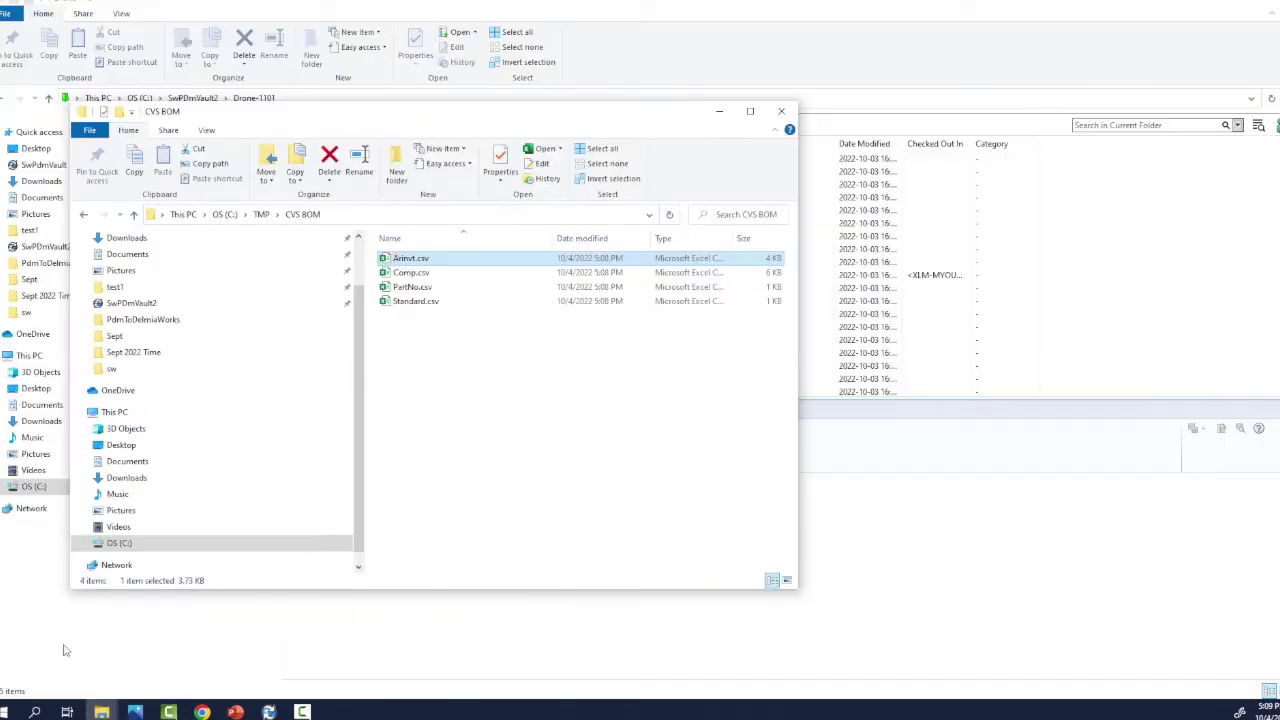
left_click_drag(551, 366, 460, 247)
key("Delete")
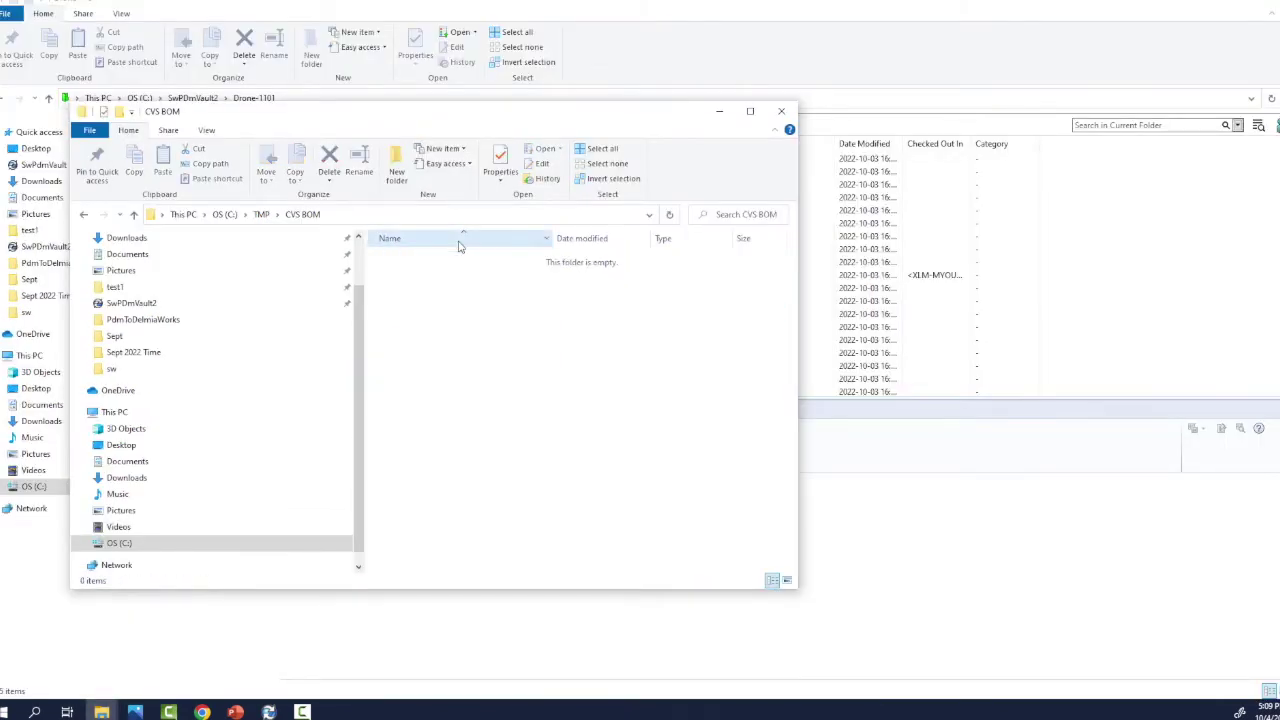
Step: Submit the No Approval Required state change for _Drone Assembly and its 84 files
left_click(1124, 206)
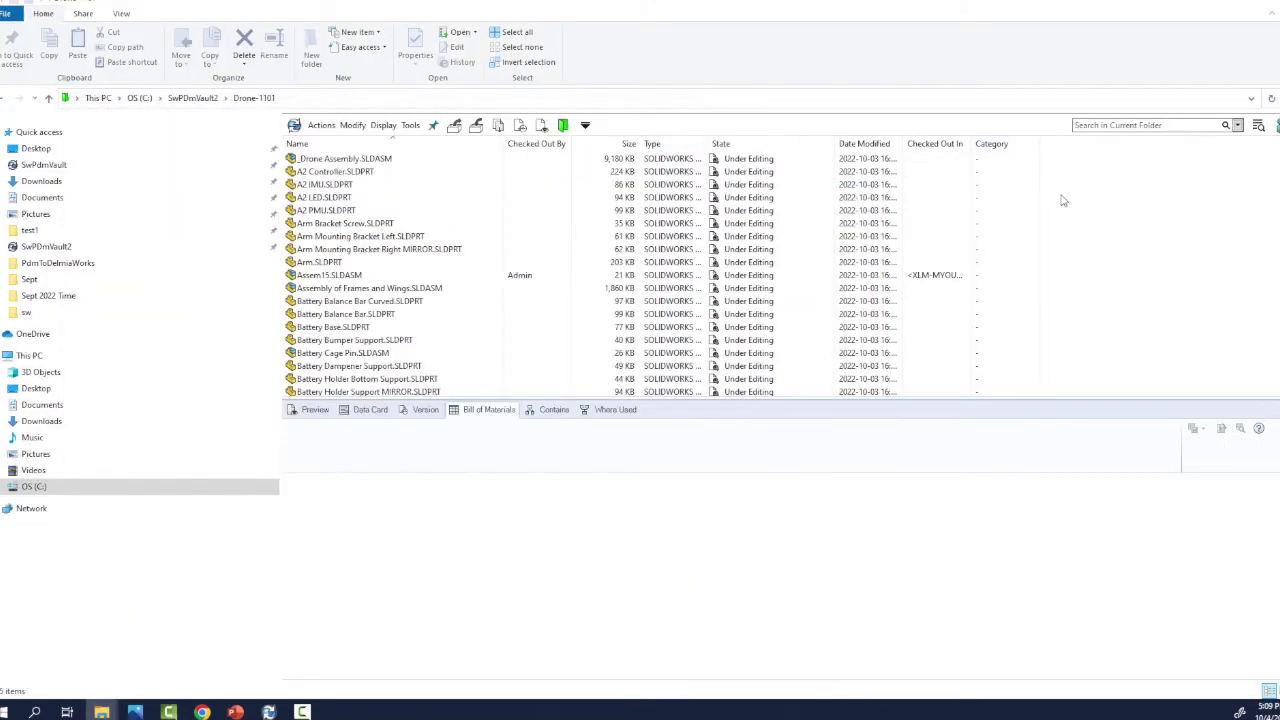
left_click(355, 159)
right_click(355, 159)
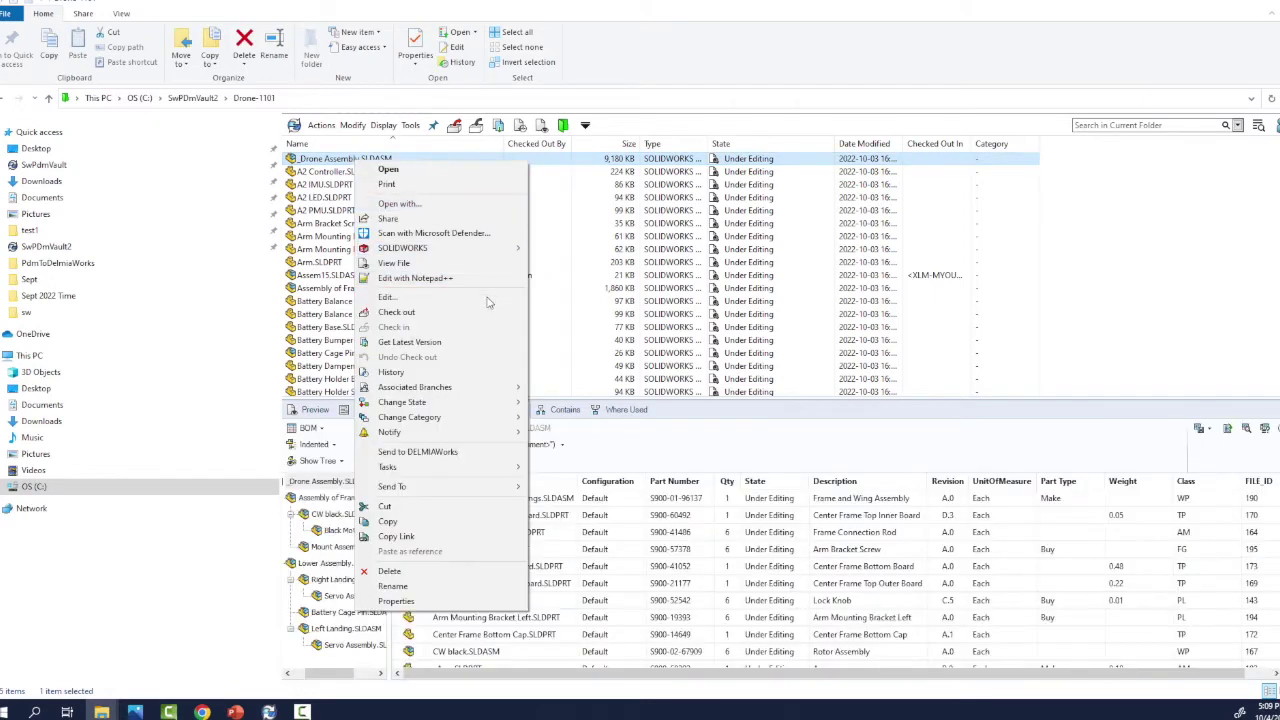
mouse_move(402, 402)
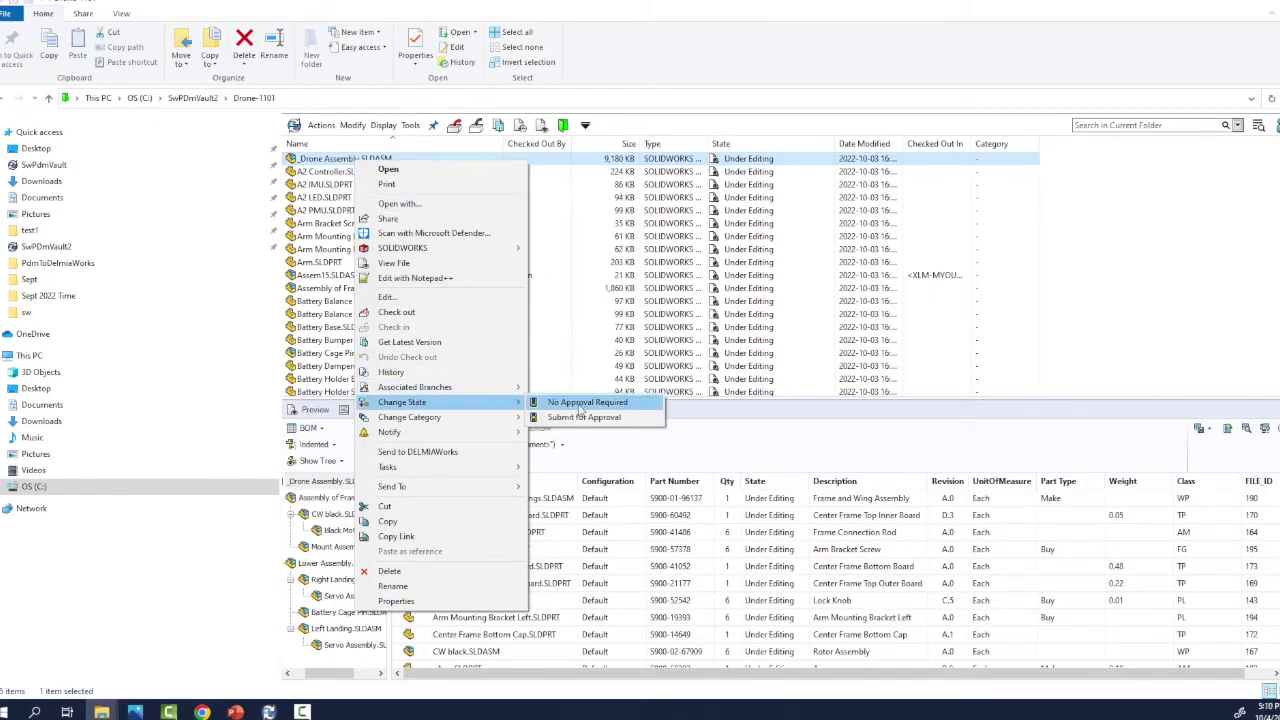
left_click(580, 404)
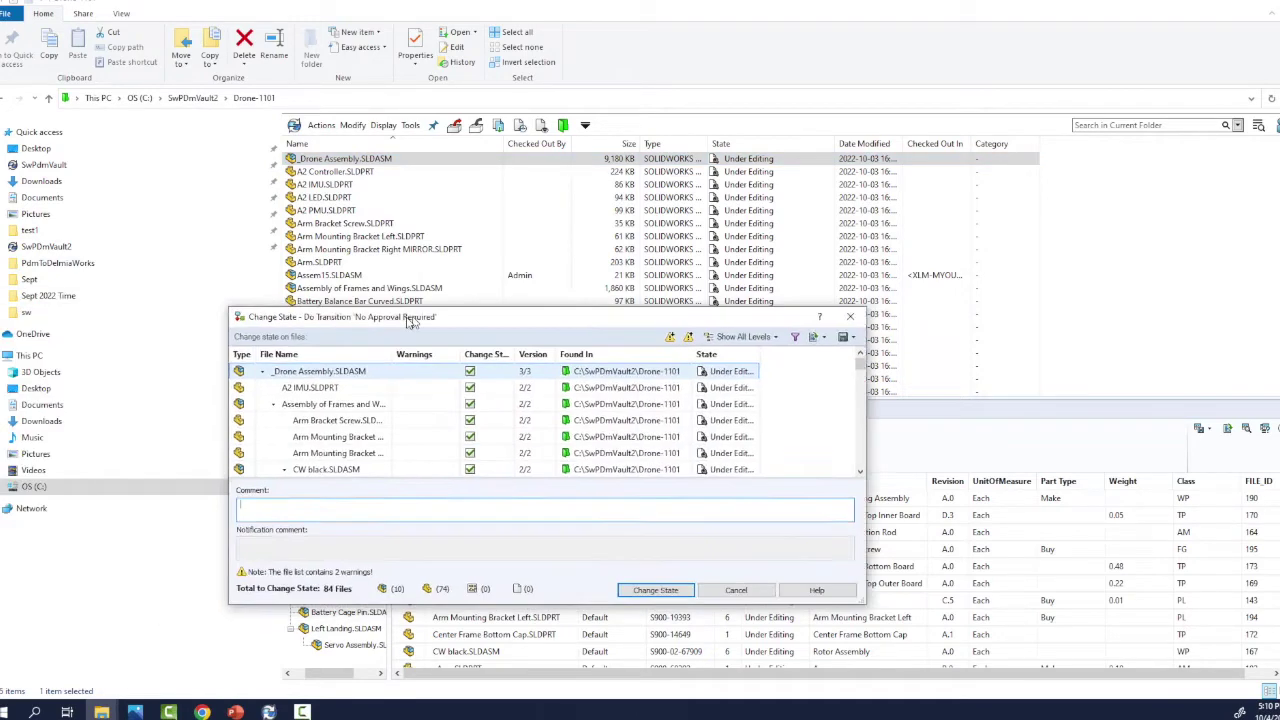
left_click(755, 550)
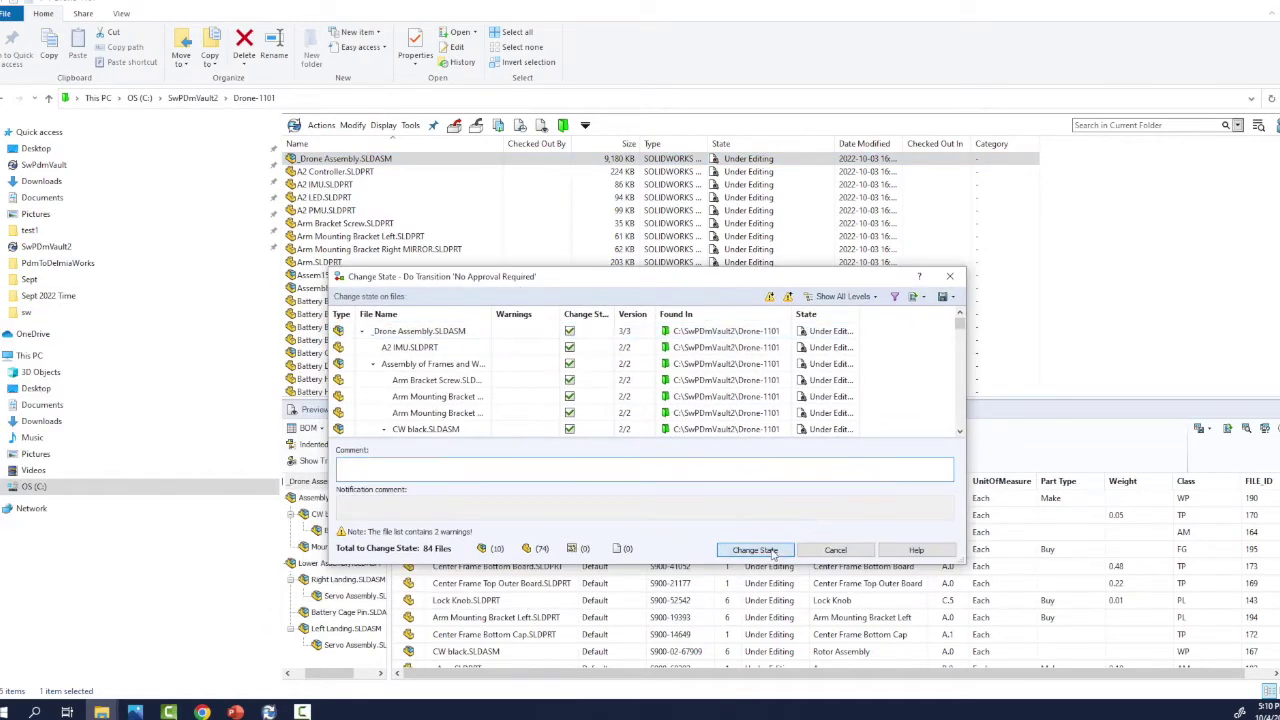
left_click(268, 711)
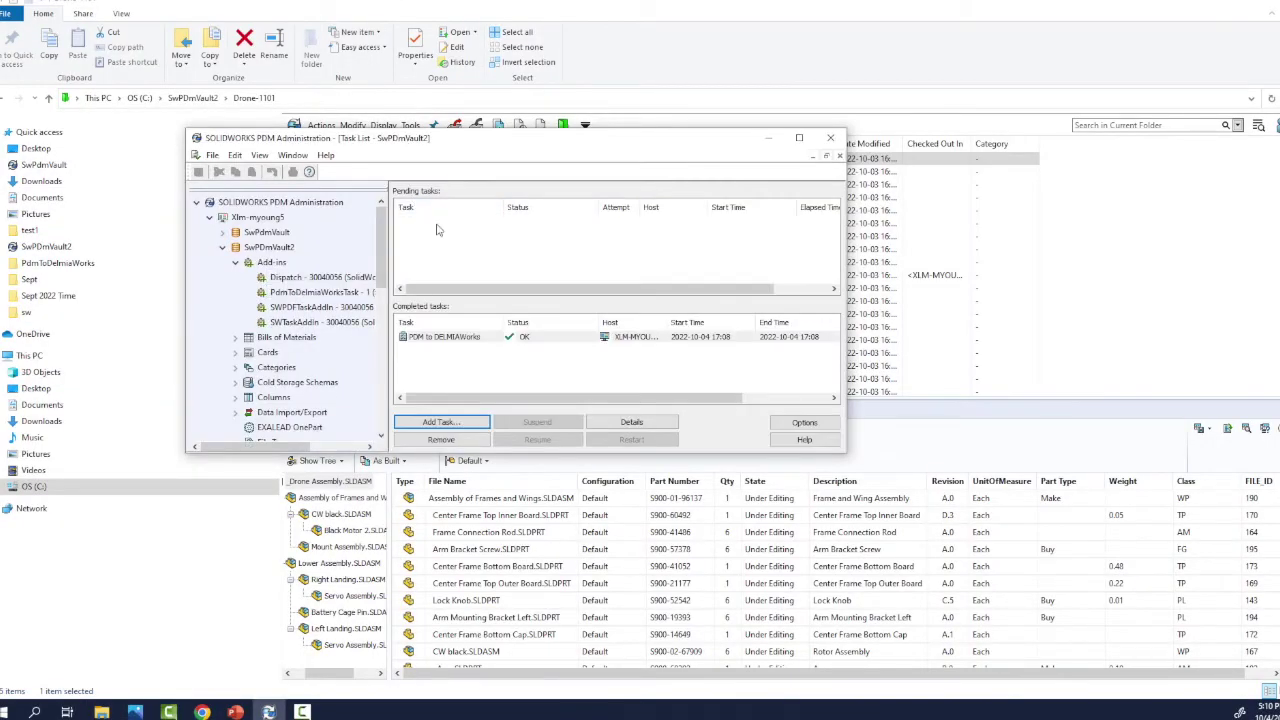
Step: Center the Task List to check the queued DELMIAworks task, then bring forward CVS BOM
left_click(268, 711)
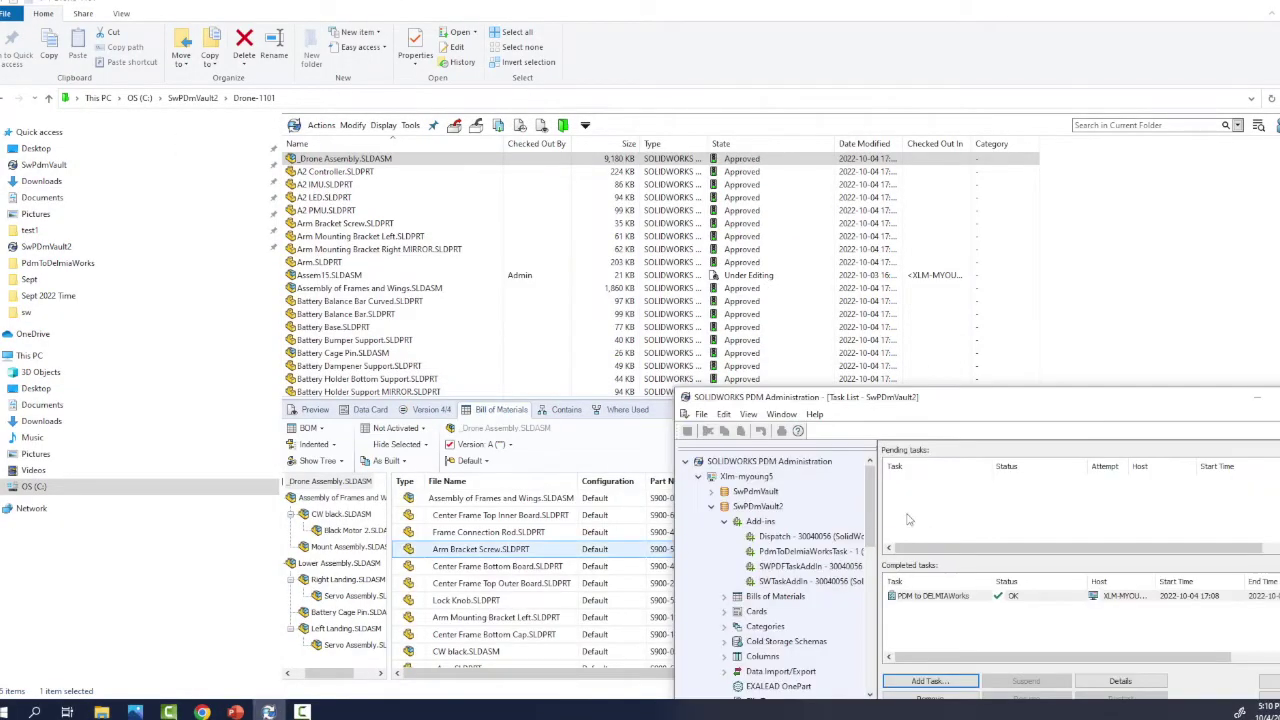
left_click_drag(976, 390, 655, 220)
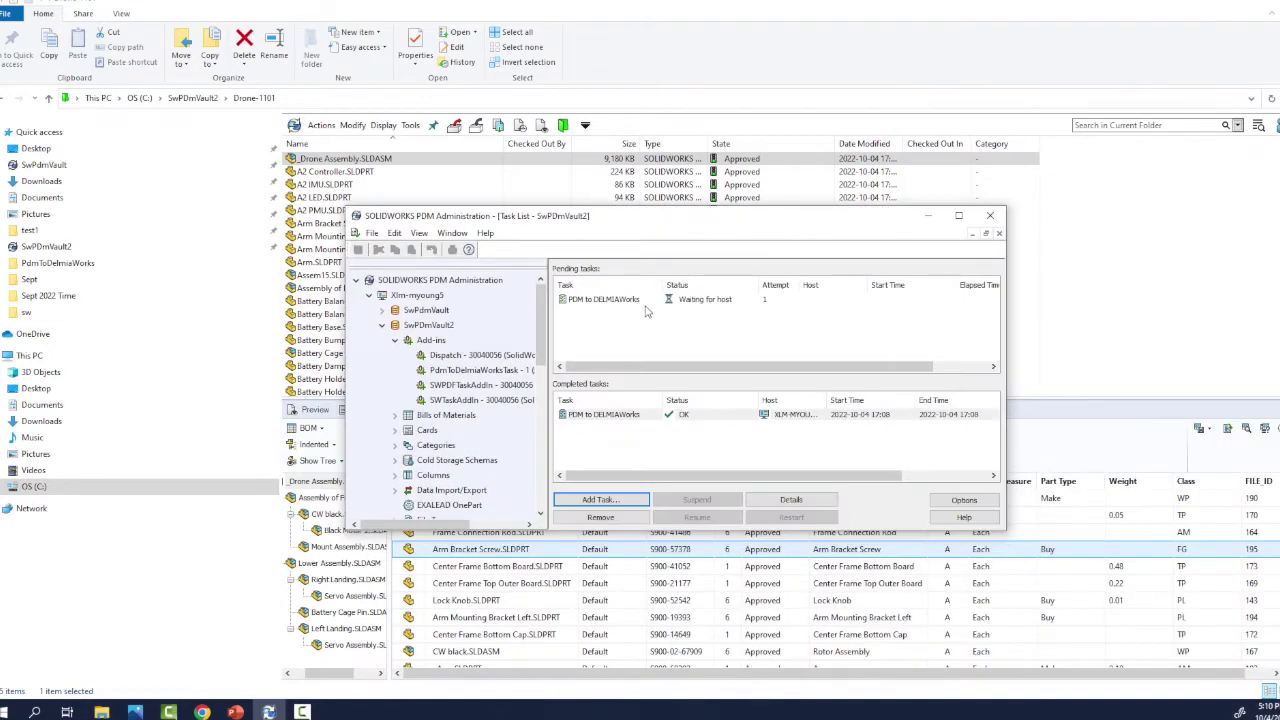
left_click(70, 646)
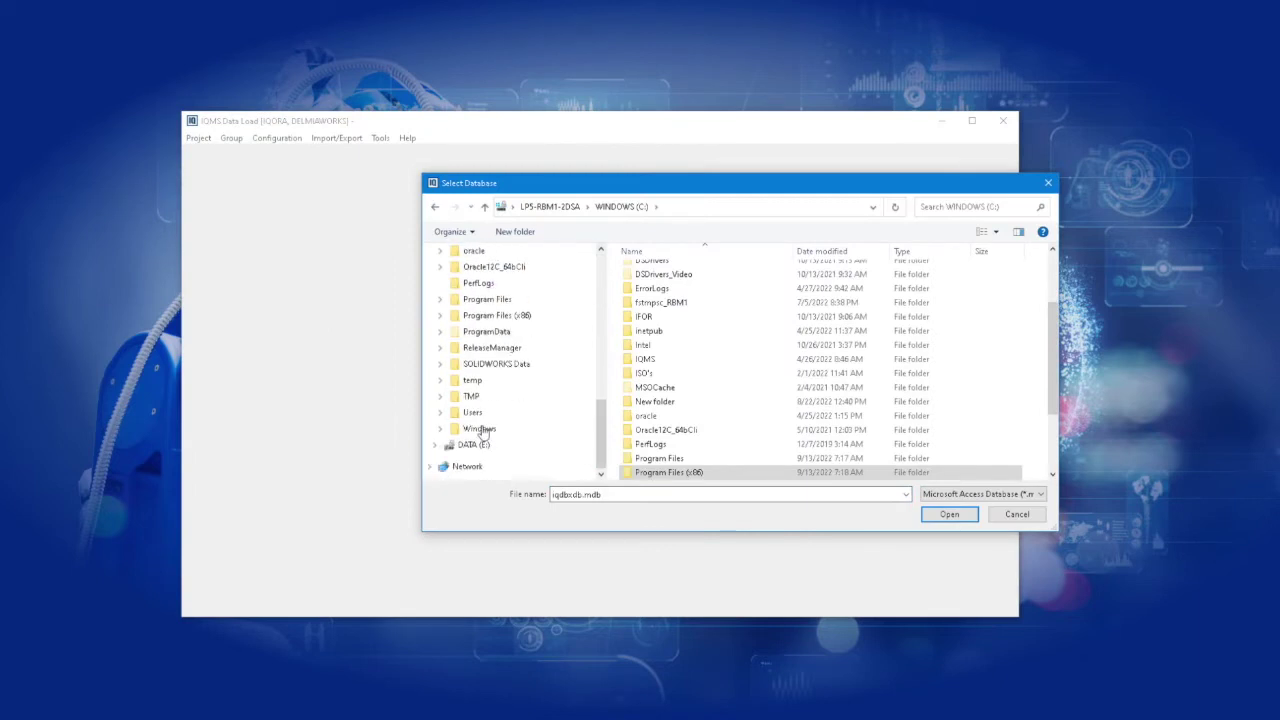
Step: Open C:\TMP\BOMs.mdb, run the BOM Import EXCEL group to Done, and close Data Load
left_click(471, 396)
double_click(660, 285)
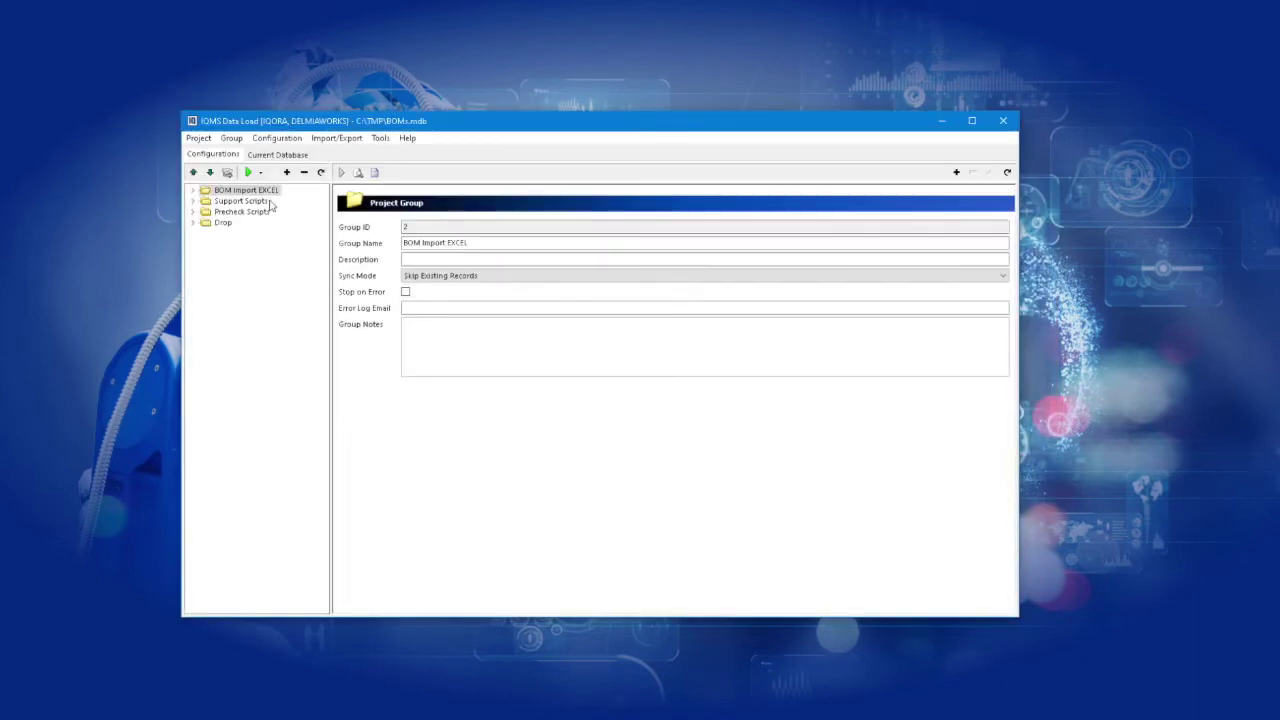
left_click(250, 174)
left_click(678, 386)
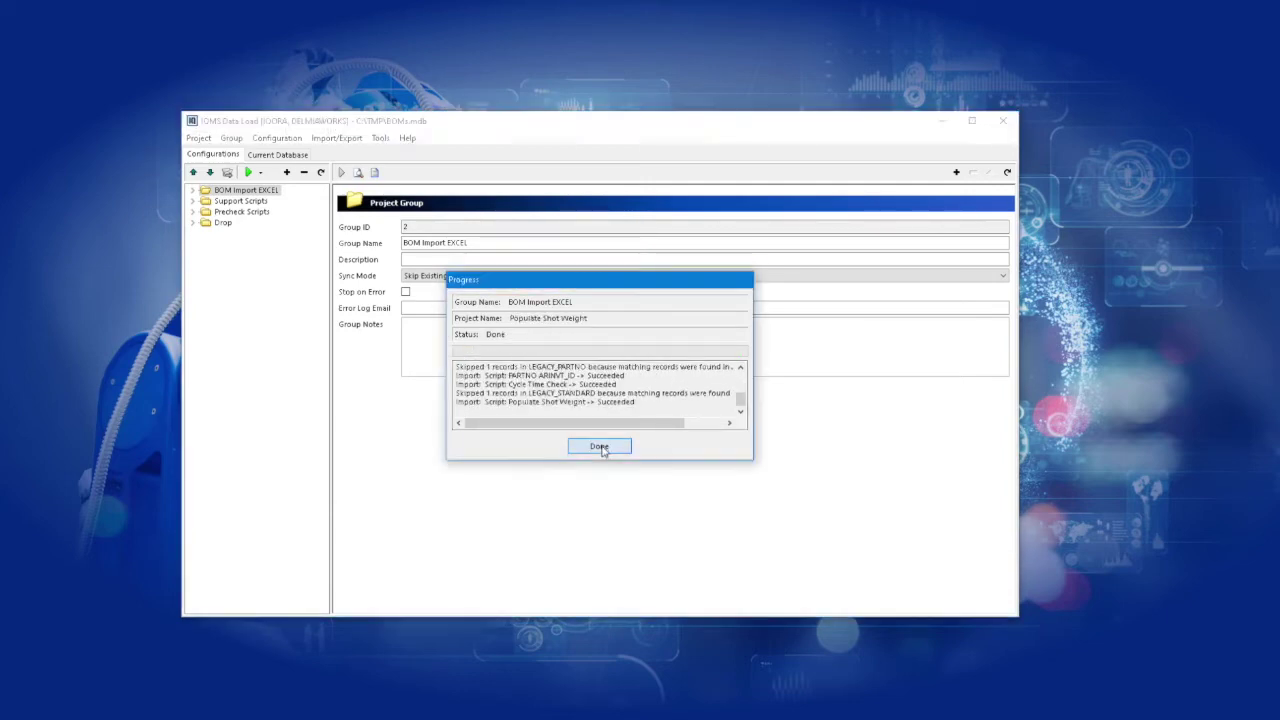
left_click(599, 446)
left_click(1002, 120)
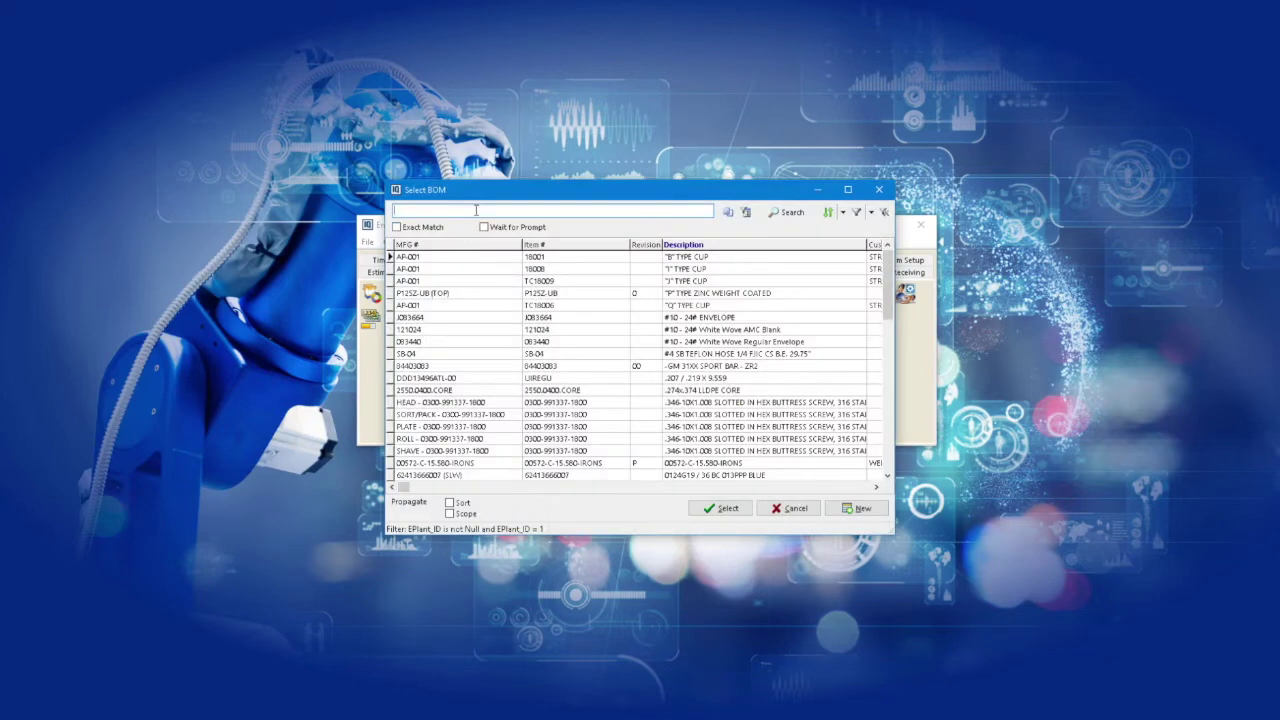
Step: Search 'drone', open S900-96137 Drone Assembly, and show its Item Details with six components
type("drone")
key("Return")
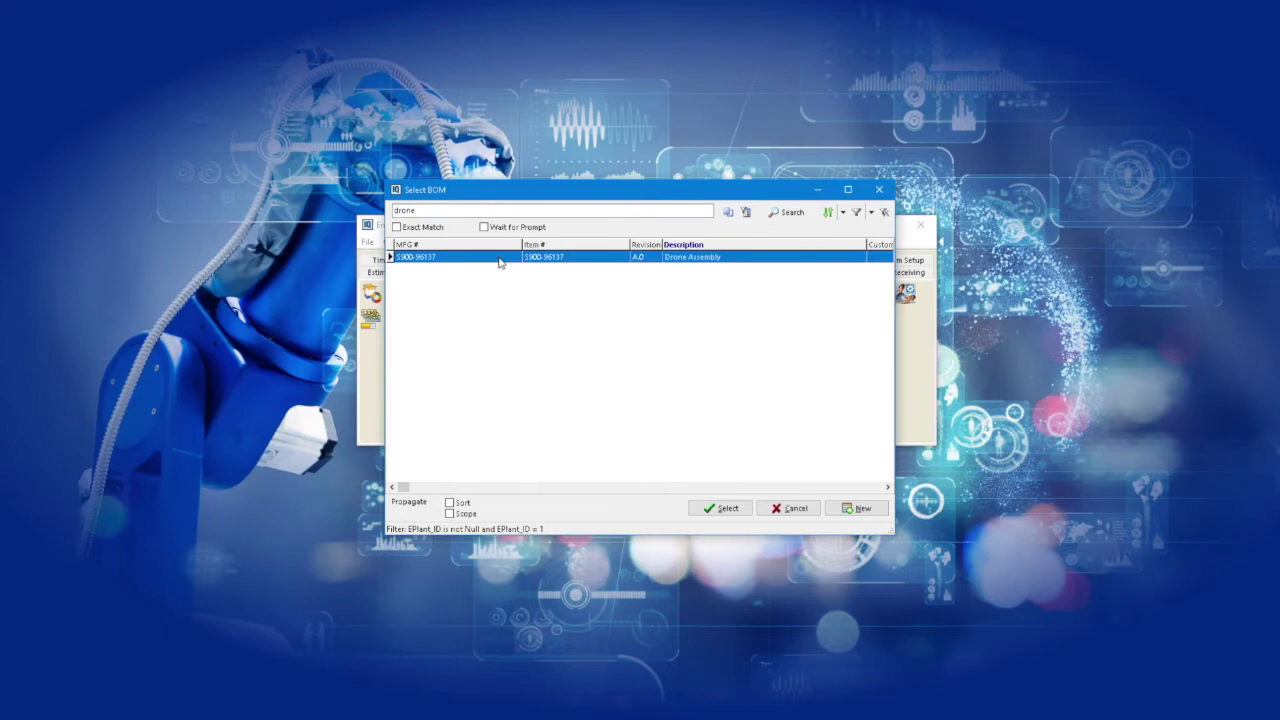
double_click(500, 259)
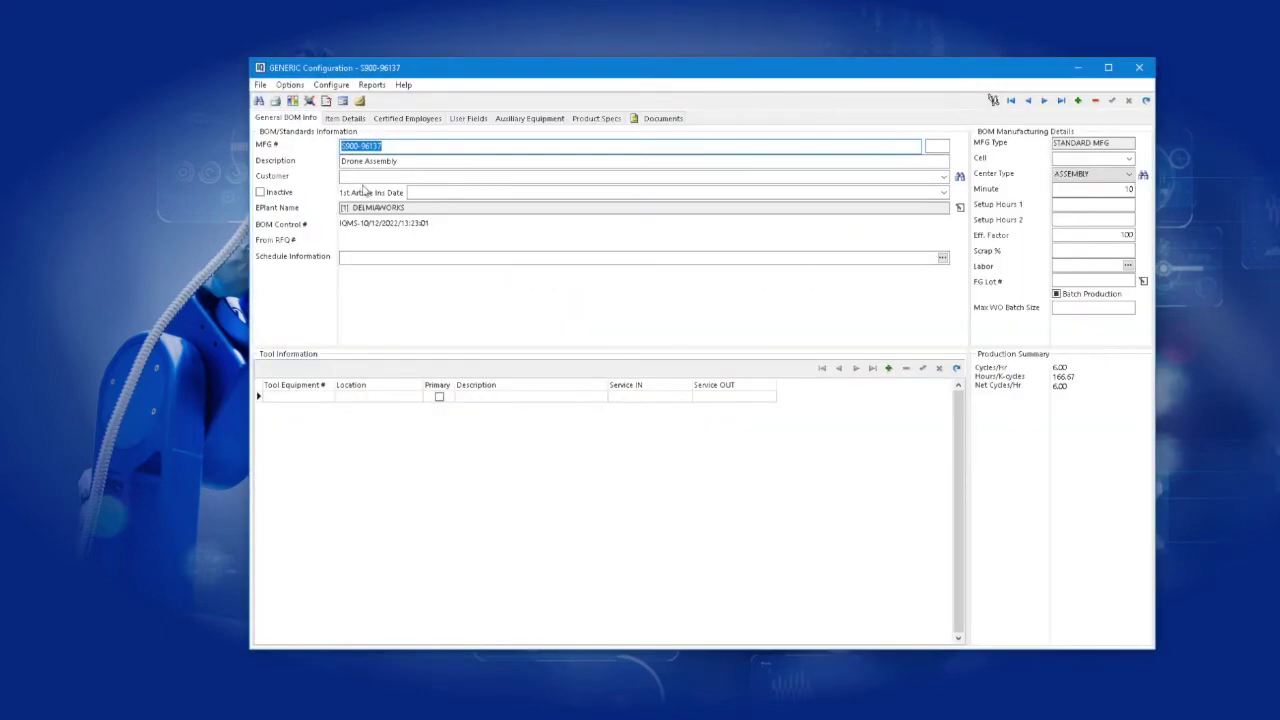
left_click(347, 120)
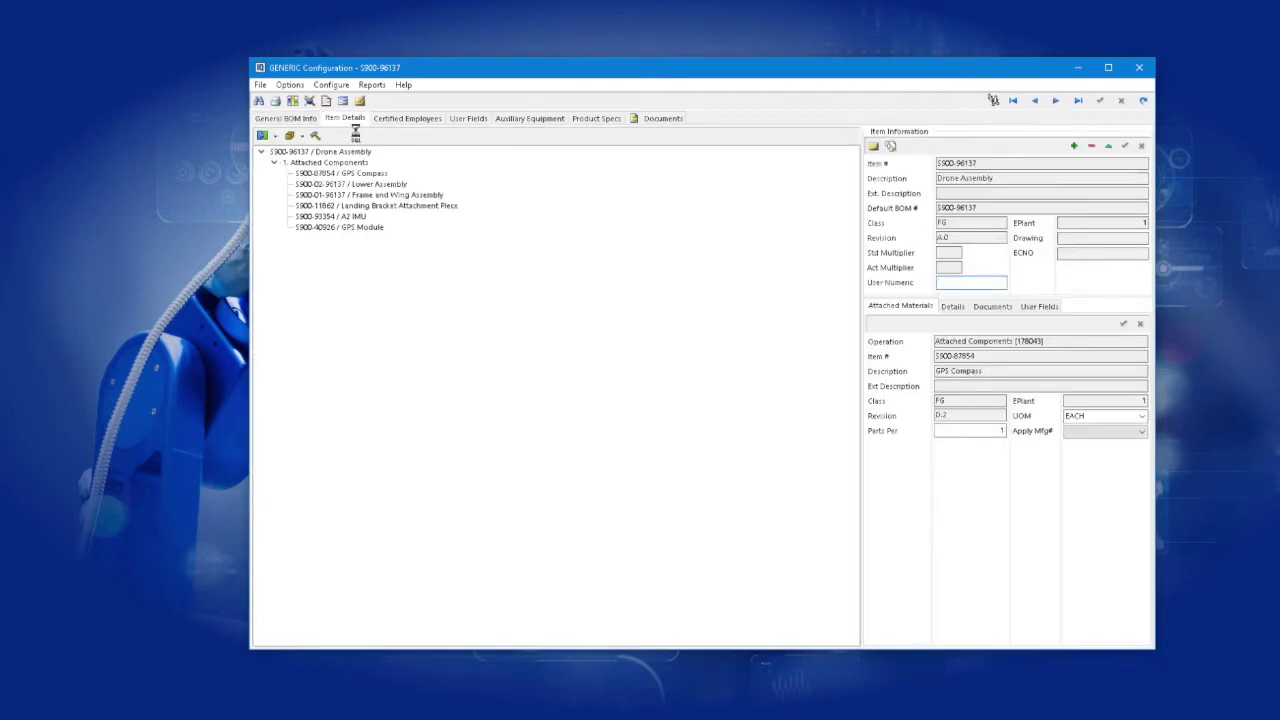
right_click(327, 266)
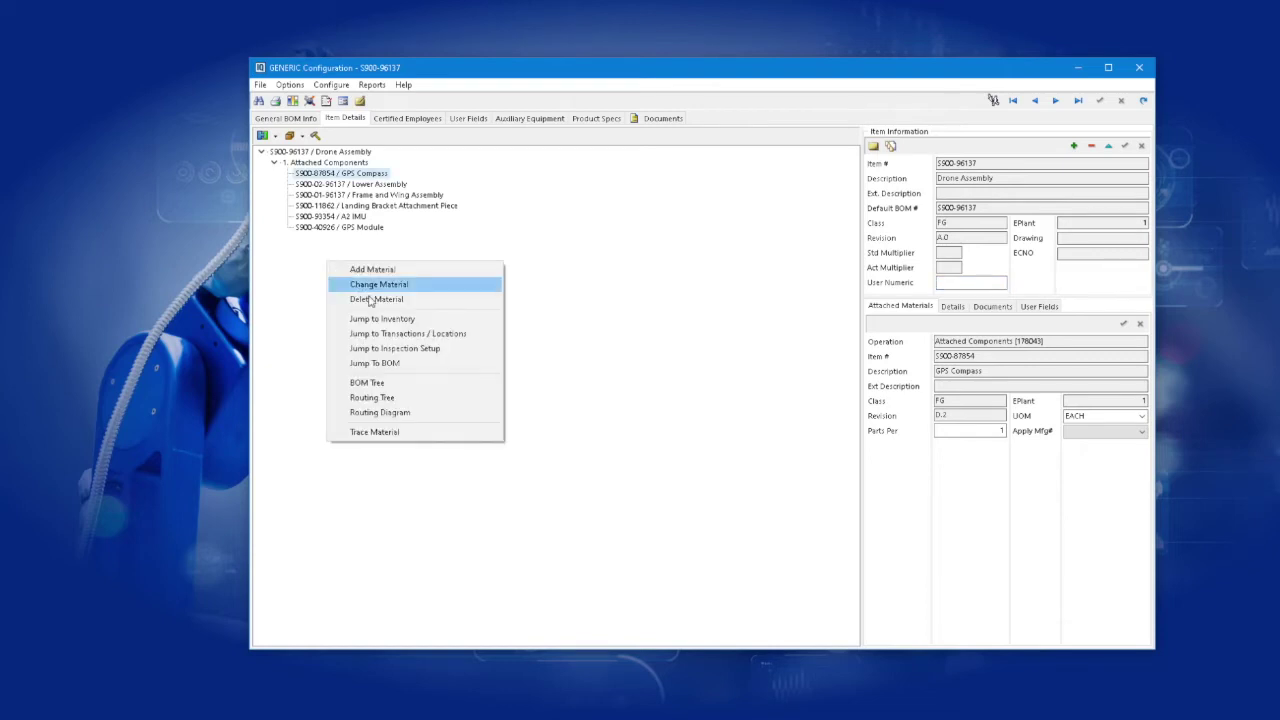
left_click(416, 413)
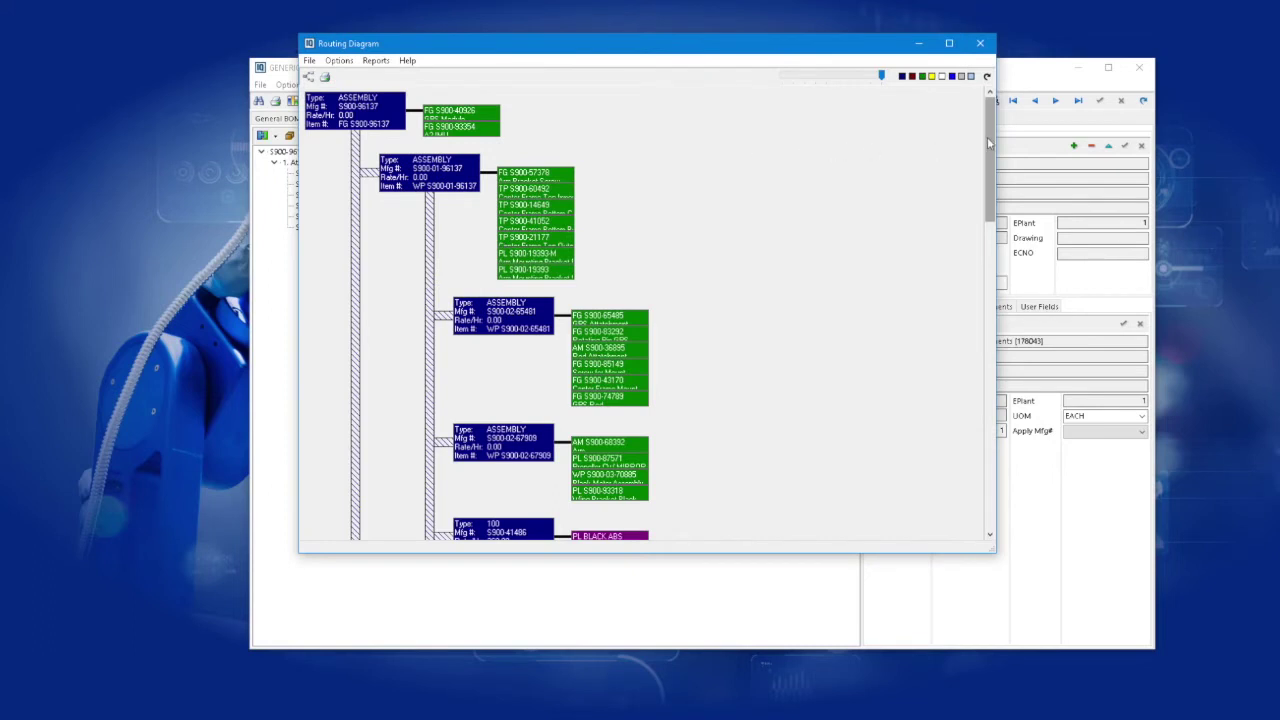
left_click_drag(990, 141, 992, 192)
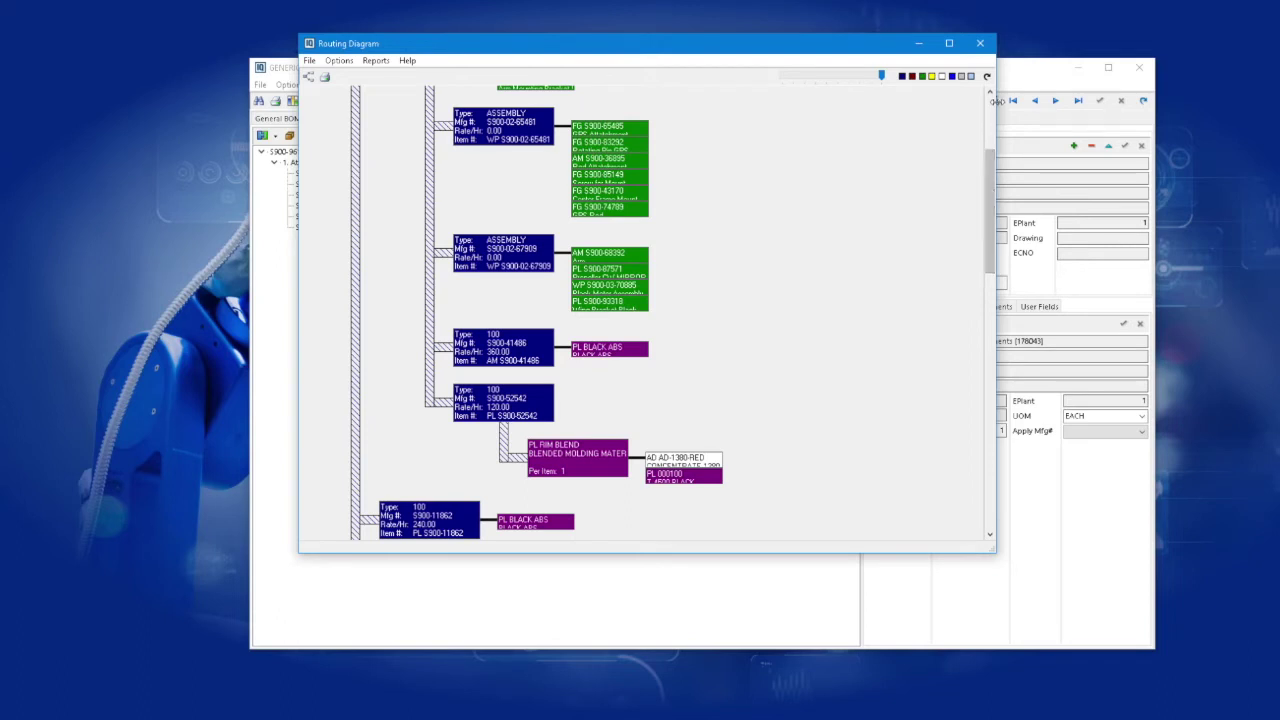
left_click(989, 44)
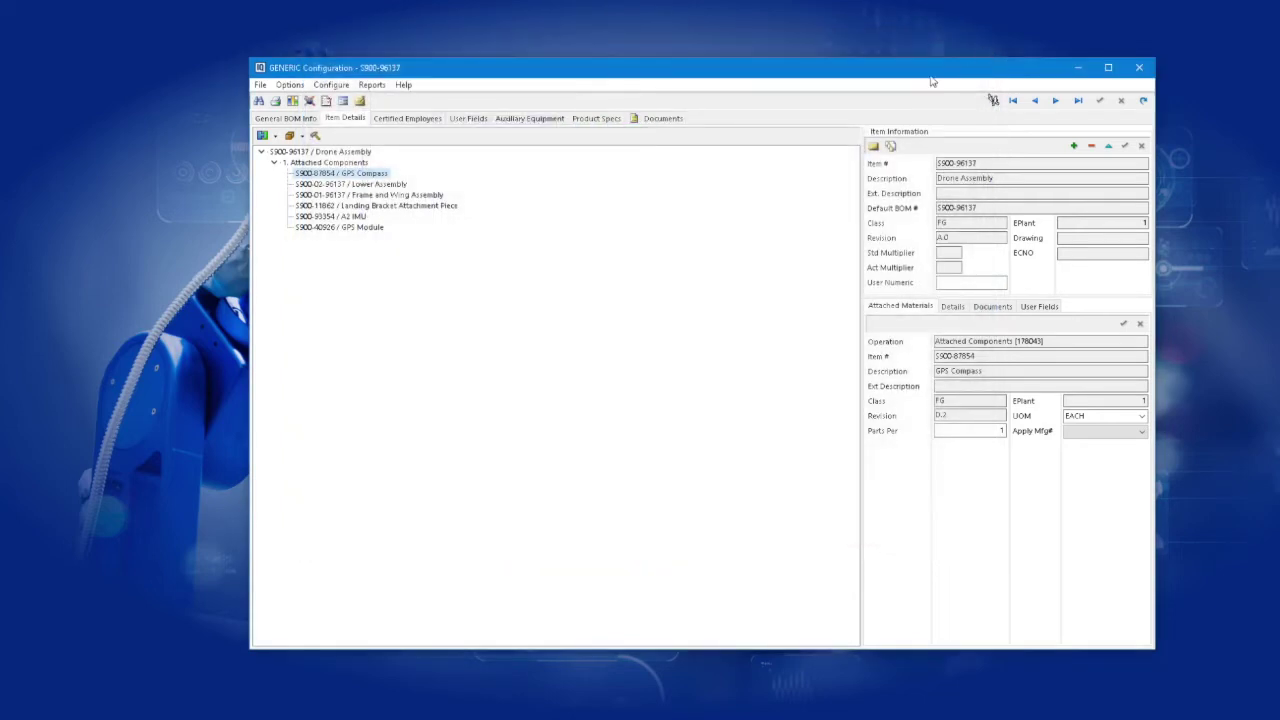
Step: Execute the BOM's attached _Drone Assembly.EASM document to open it in eDrawings Pro
left_click(667, 120)
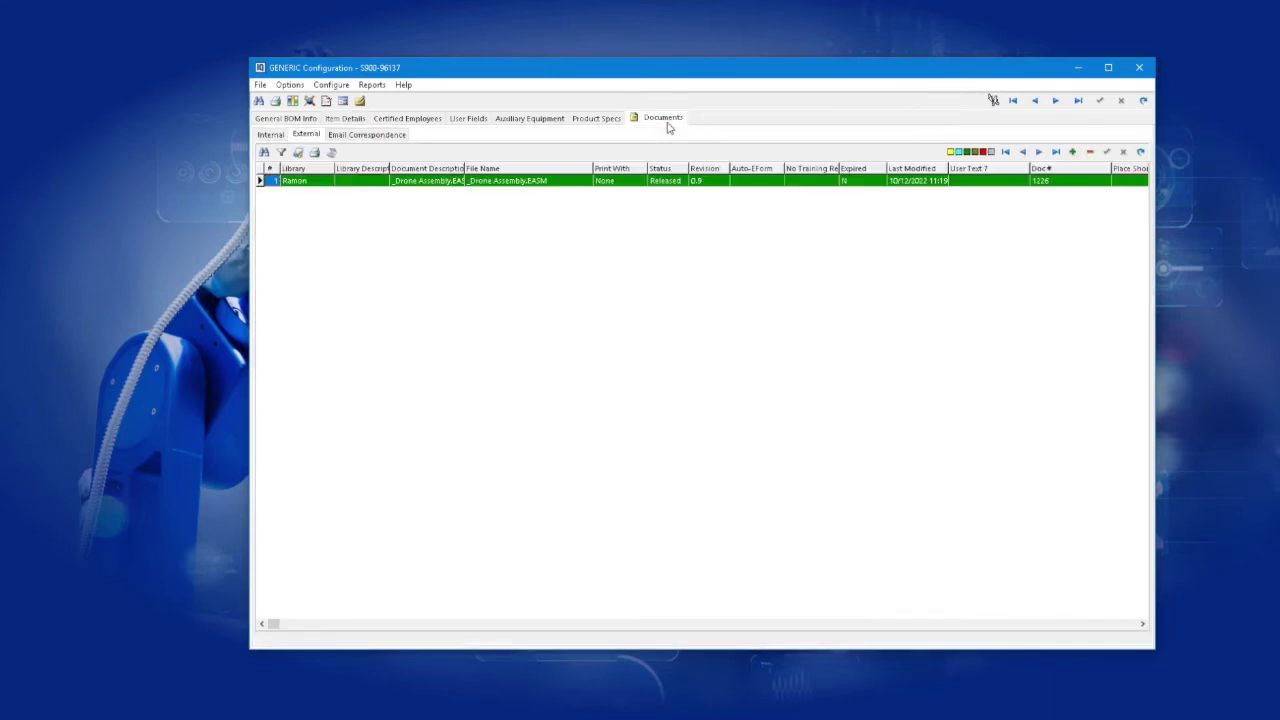
left_click(430, 185)
right_click(420, 180)
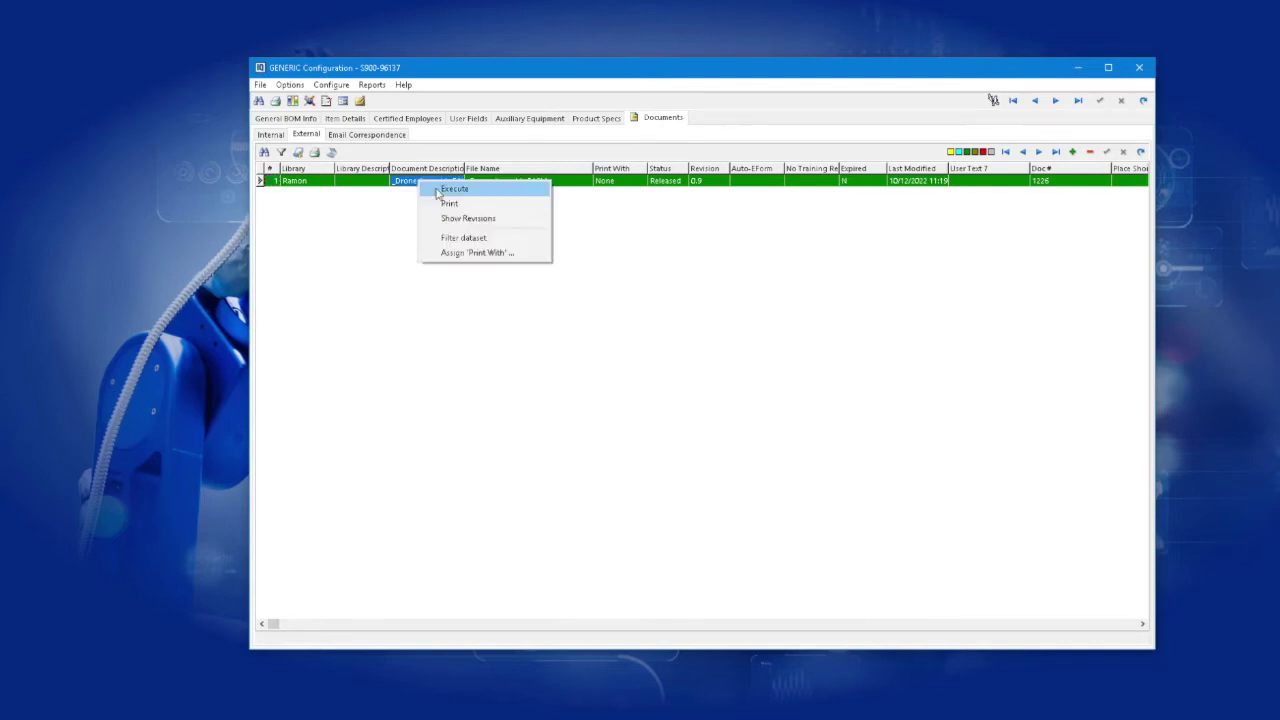
left_click(462, 189)
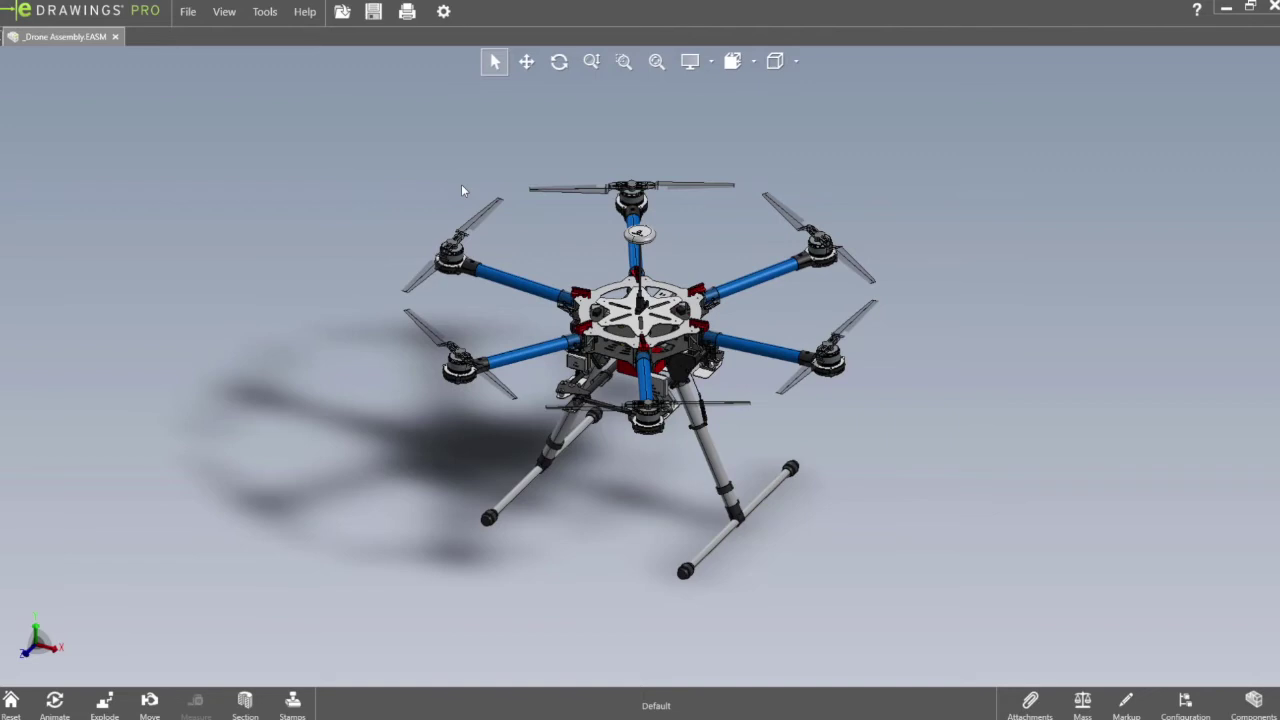
Step: Apply the Make Buy display state to the drone model and explode it into its parts
left_click(1186, 704)
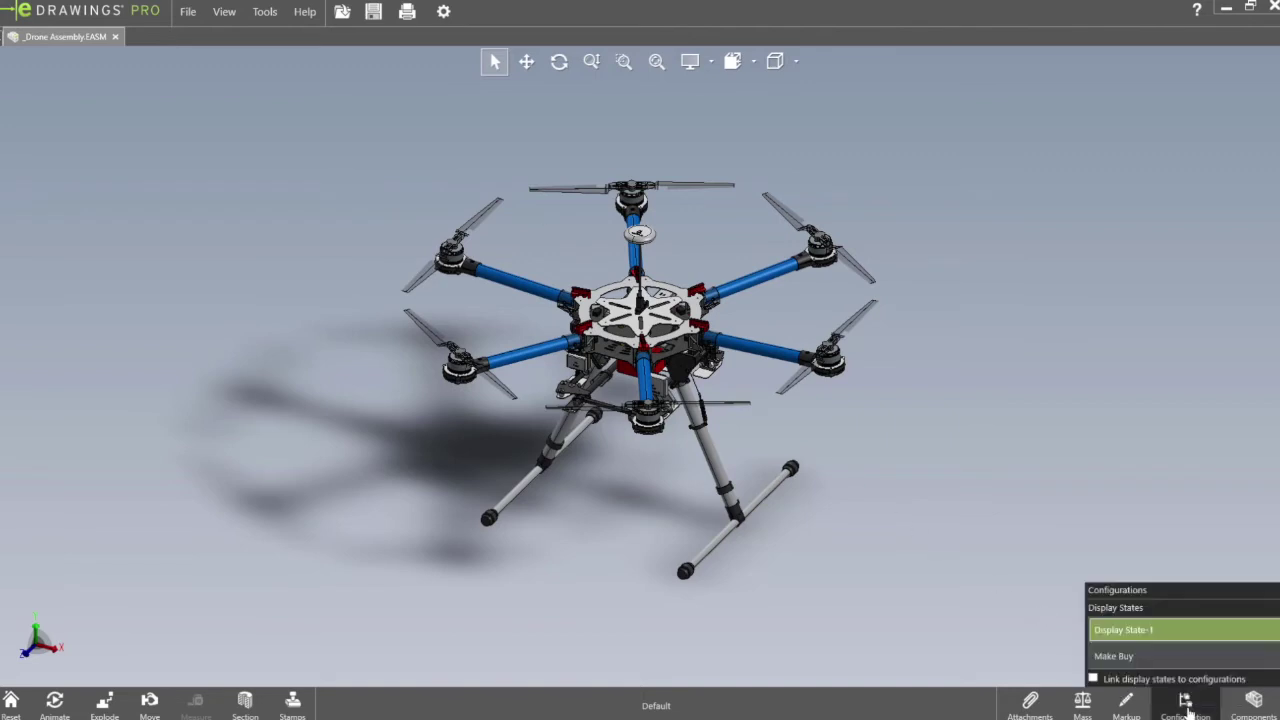
left_click(1143, 657)
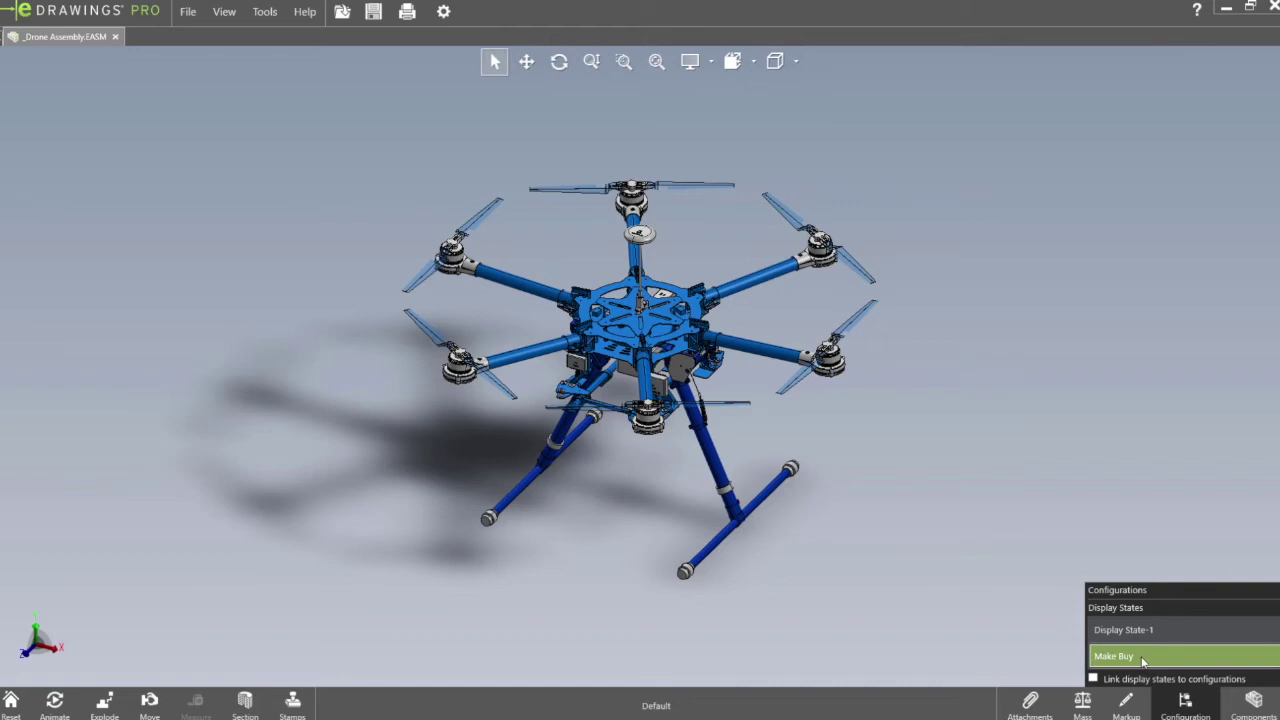
left_click(104, 704)
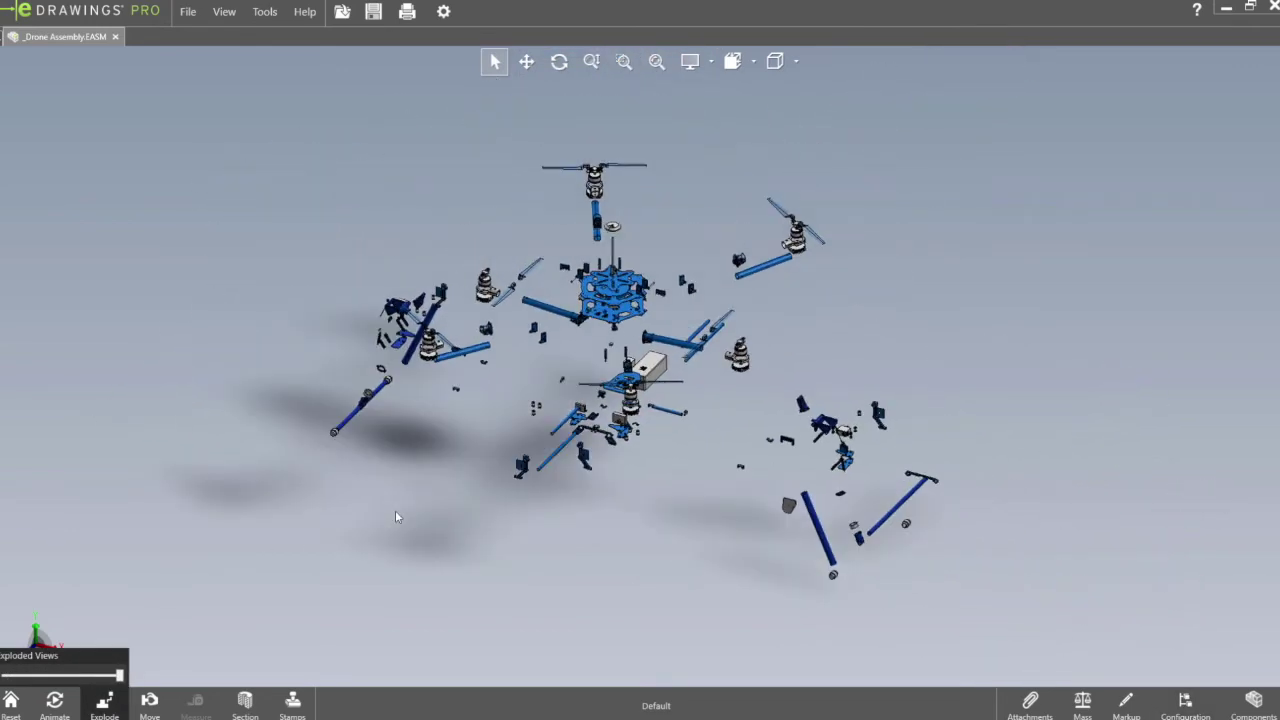